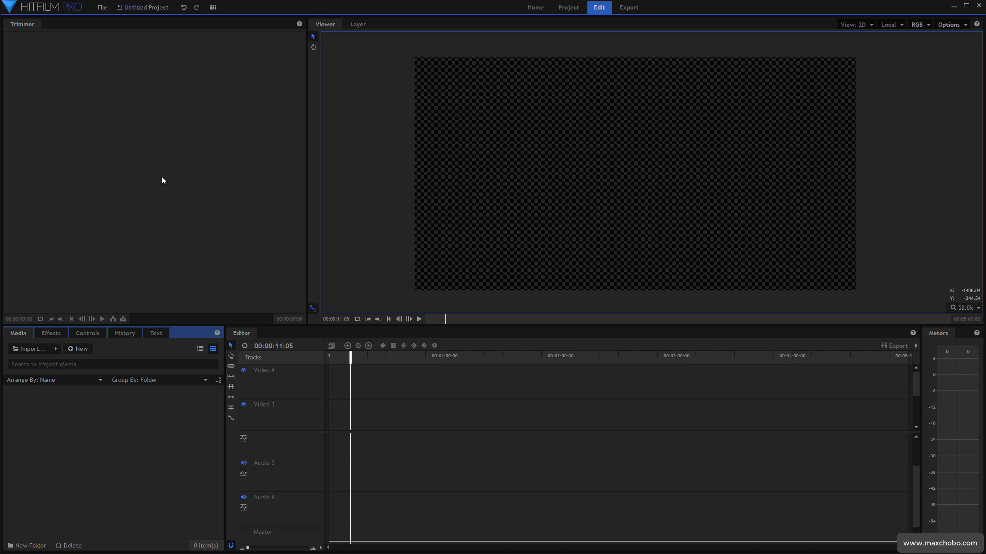
click(53, 333)
click(81, 335)
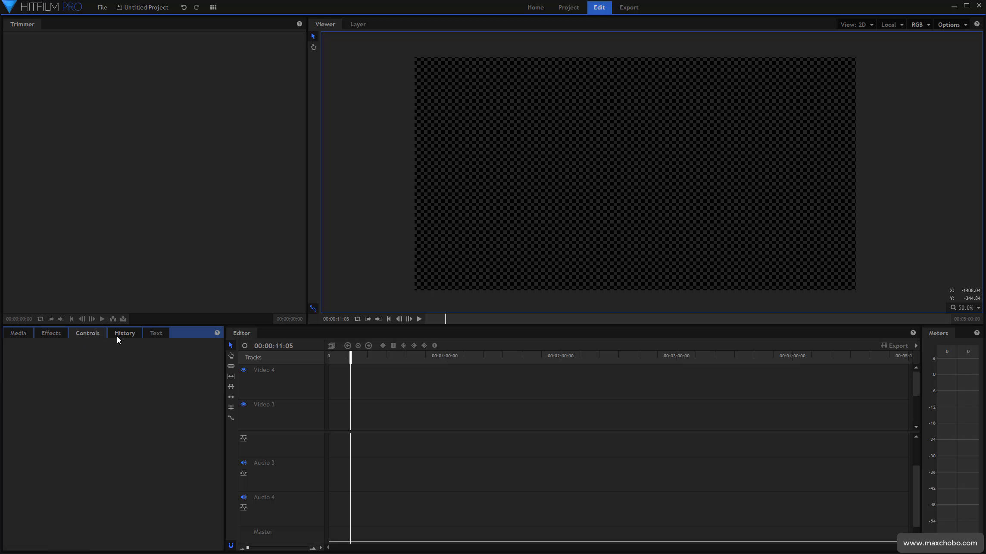
click(119, 335)
click(150, 336)
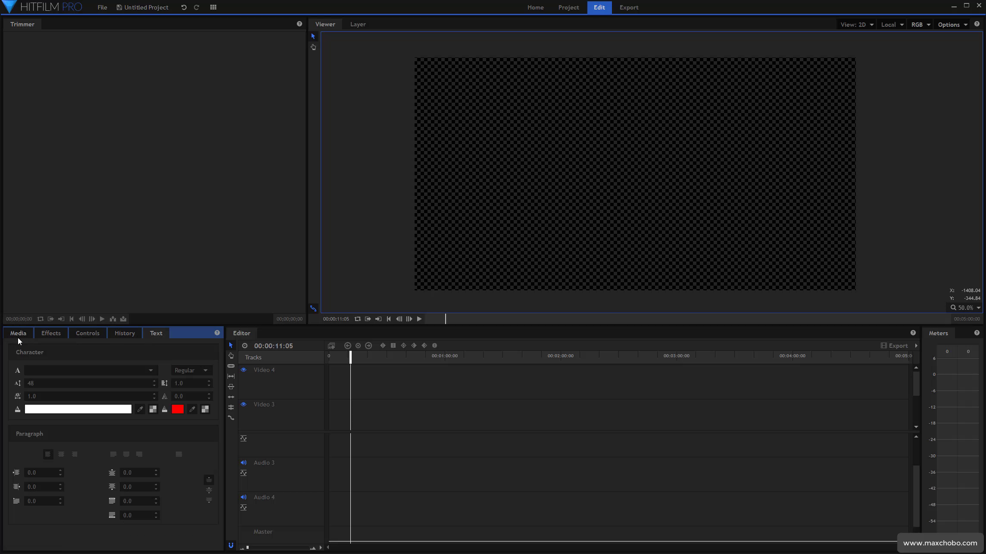
click(18, 339)
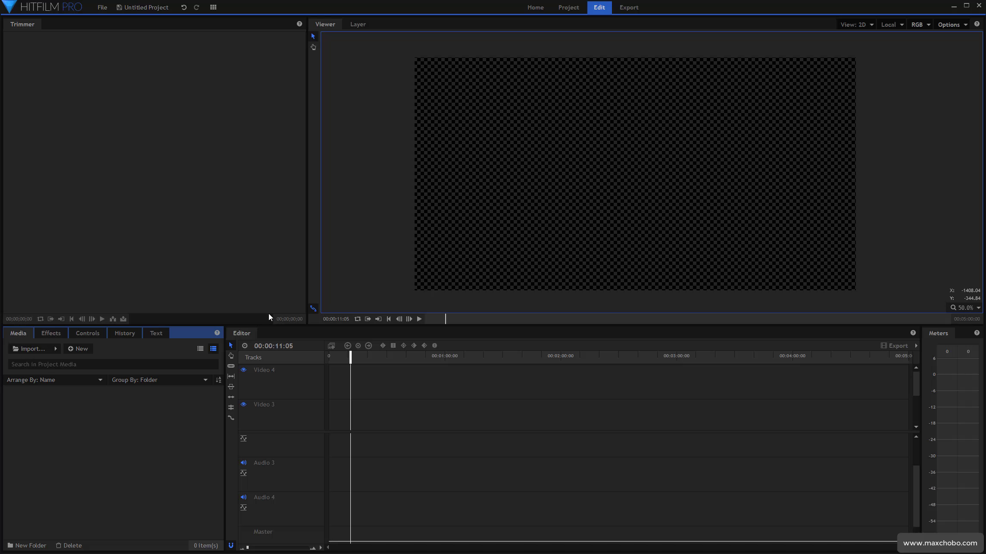
click(29, 350)
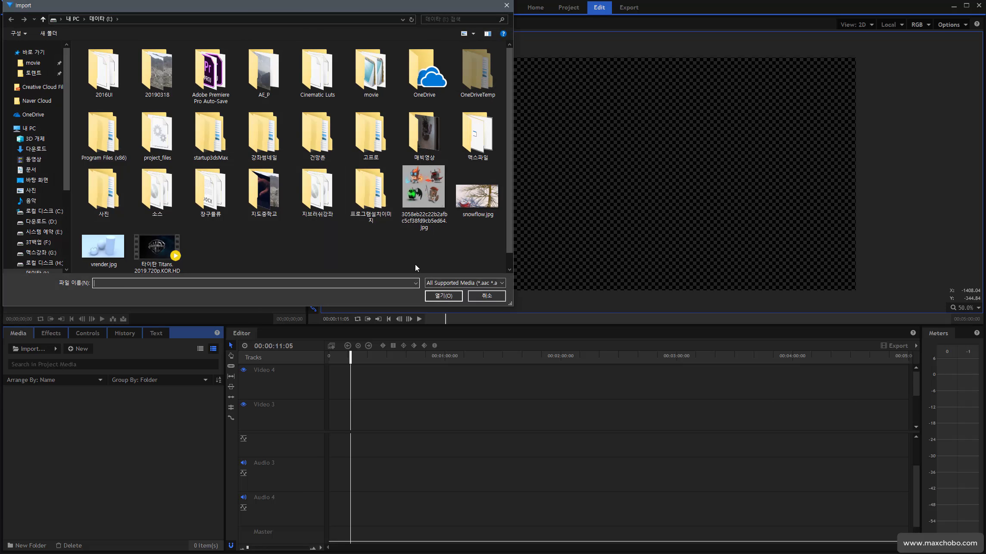
click(483, 297)
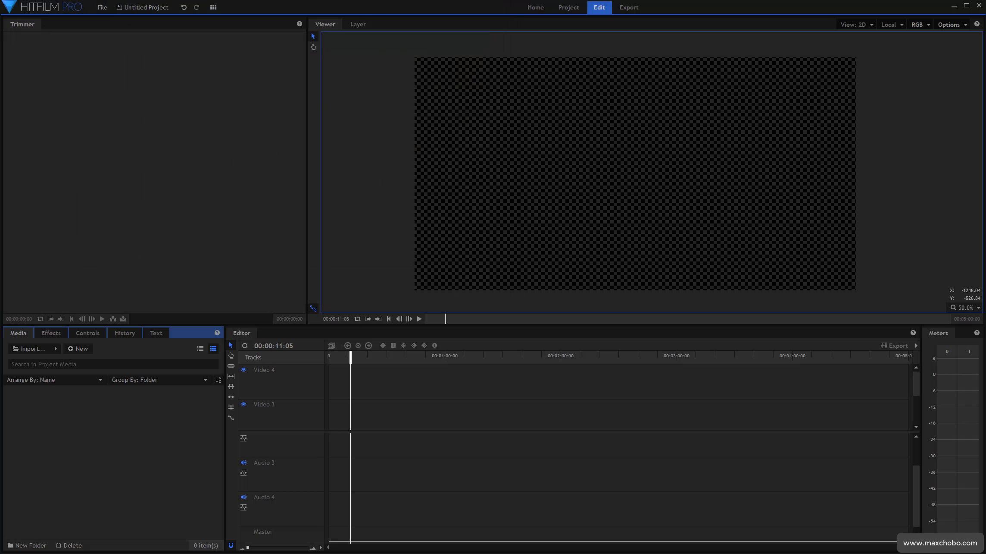
- Import the 드론.mp4 video into the project media from the 지도중학교 folder in File Explorer
key(super+e)
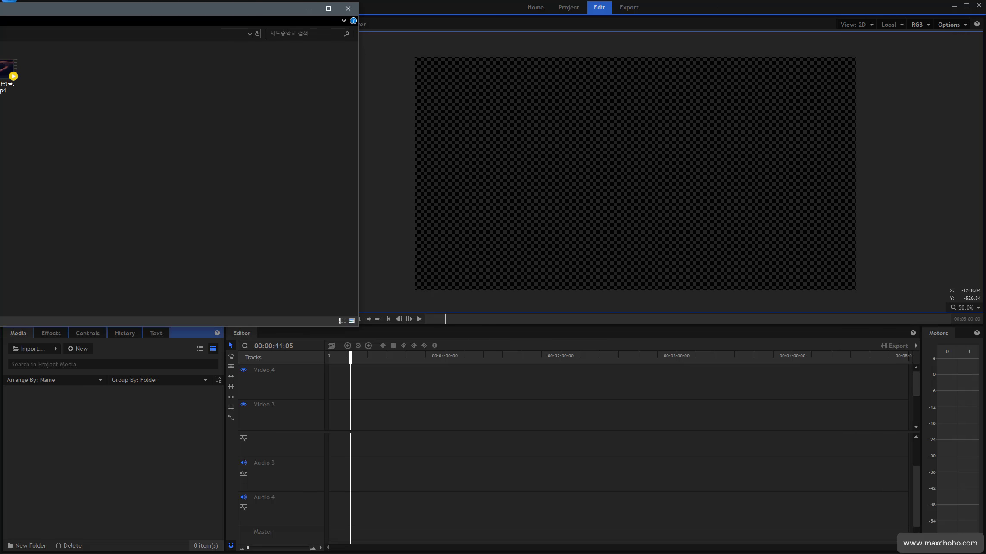
drag(347, 20, 461, 25)
drag(349, 77, 116, 391)
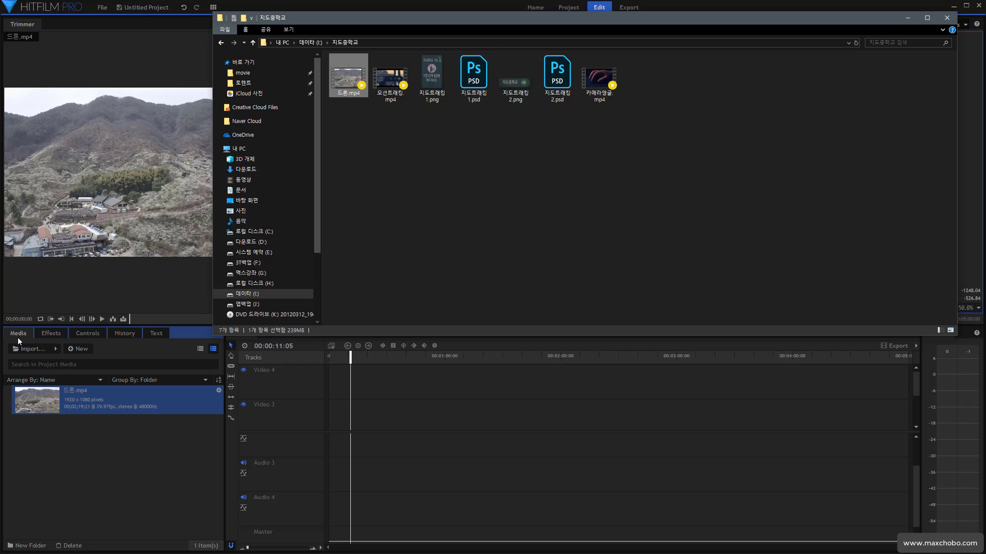
- Import 모션트래킹.mp4 and 지도트래킹1.png from the same folder into the project media
drag(40, 326, 7, 345)
click(55, 334)
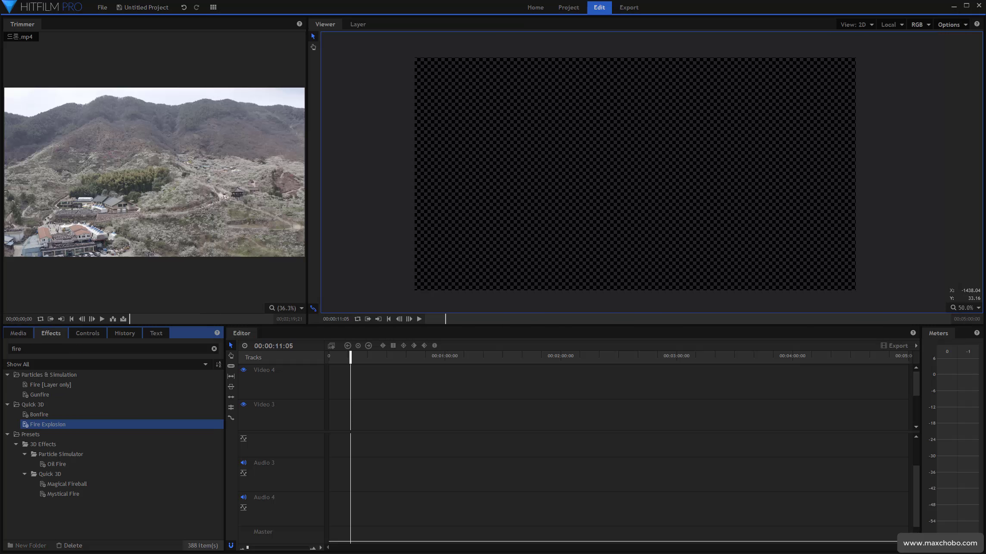
drag(17, 333, 94, 419)
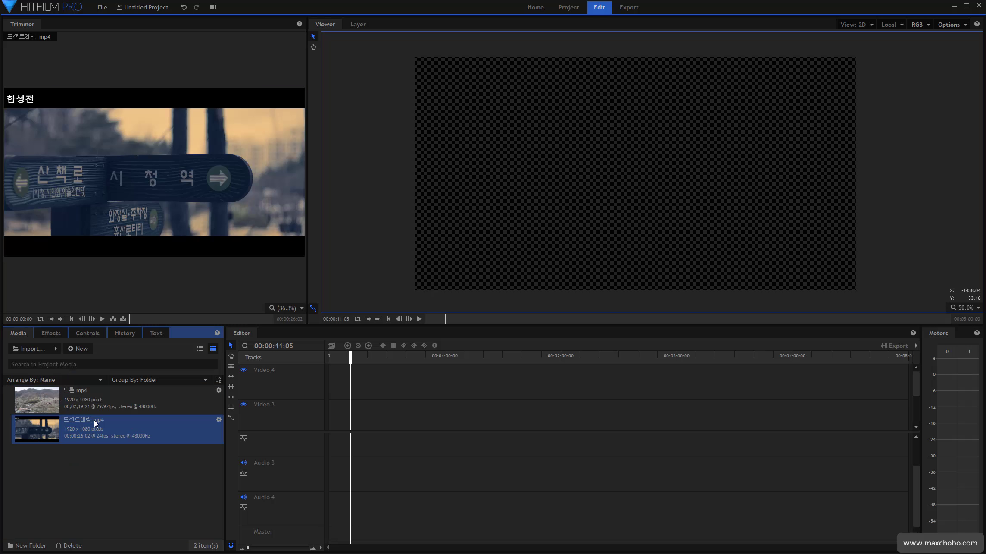
click(90, 335)
drag(18, 333, 77, 440)
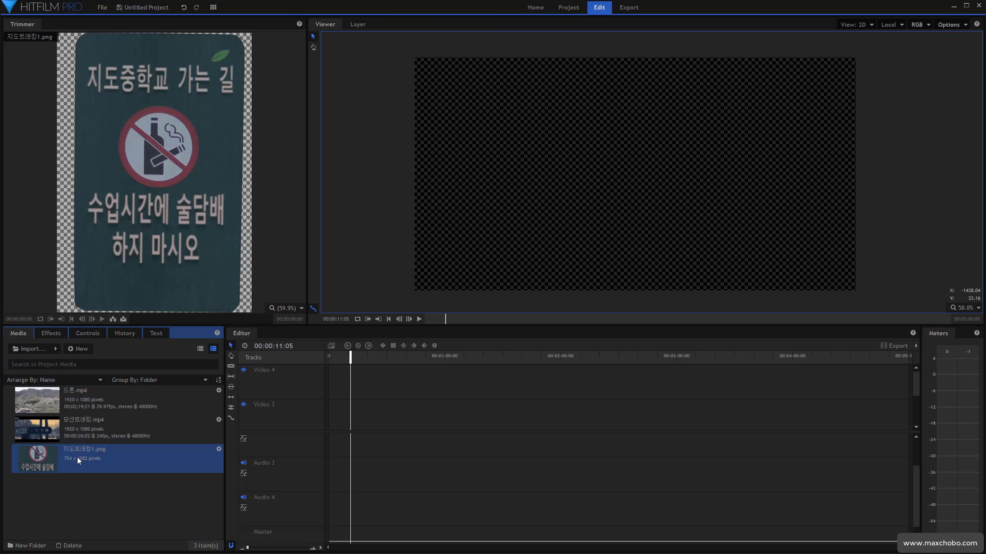
- Remove 모션트래킹.mp4 and 지도트래킹1.png from the project media
click(81, 440)
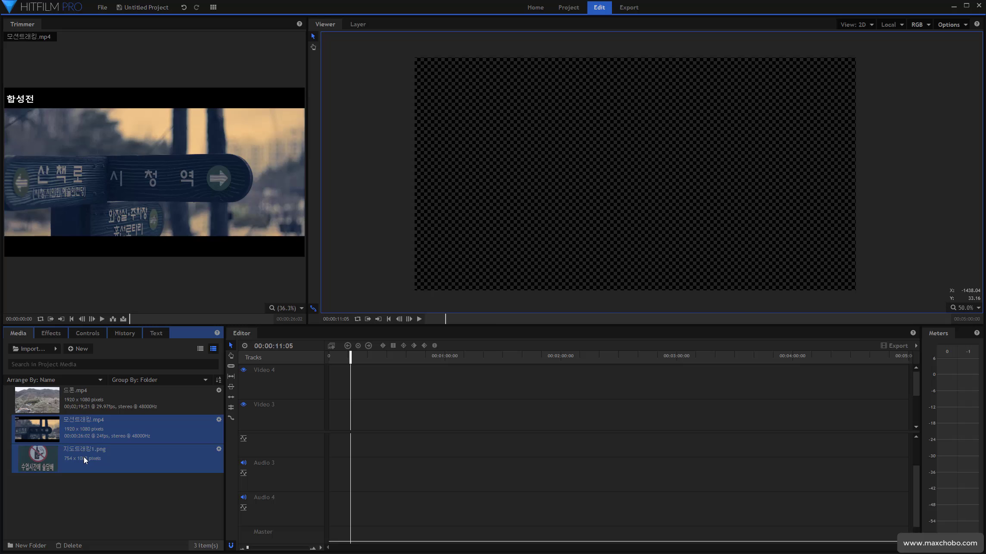
click(53, 494)
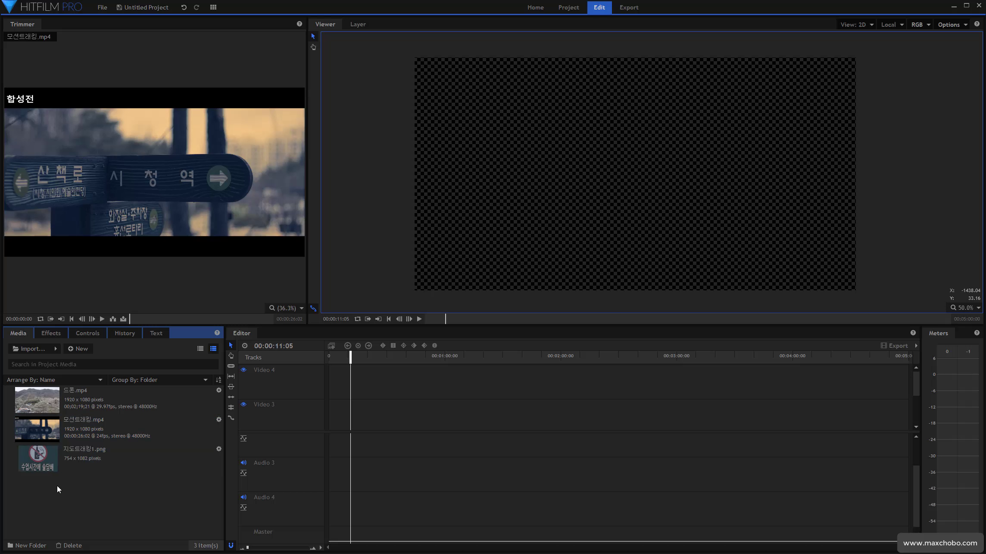
click(70, 432)
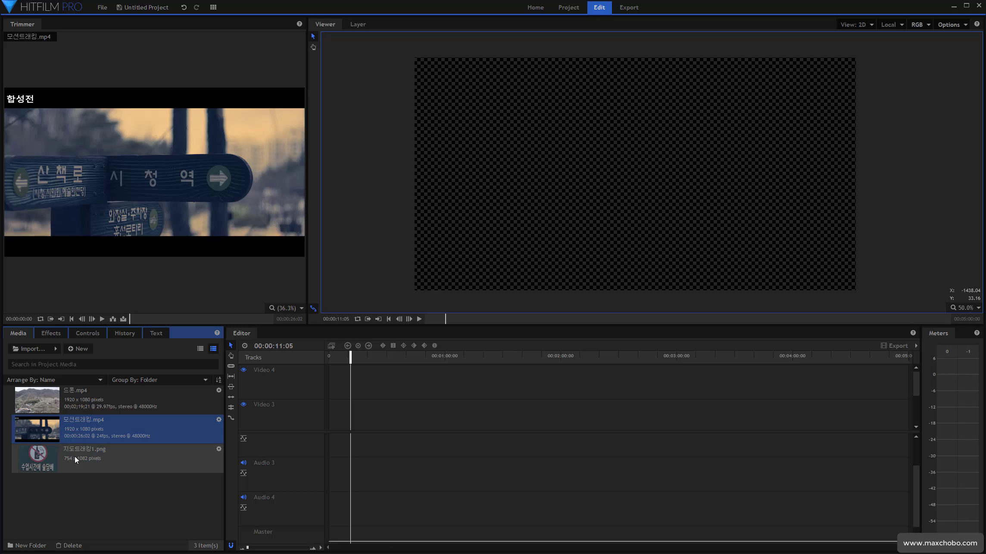
key(Delete)
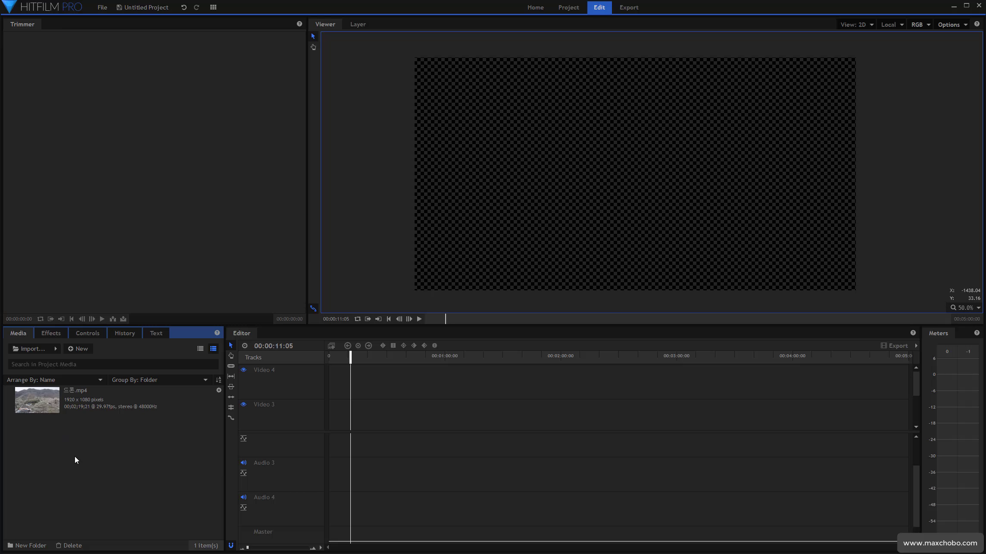
- Move the playhead to 00:01:01:04 and place the 드론.mp4 clip on the timeline at that position
click(41, 400)
drag(41, 400, 126, 421)
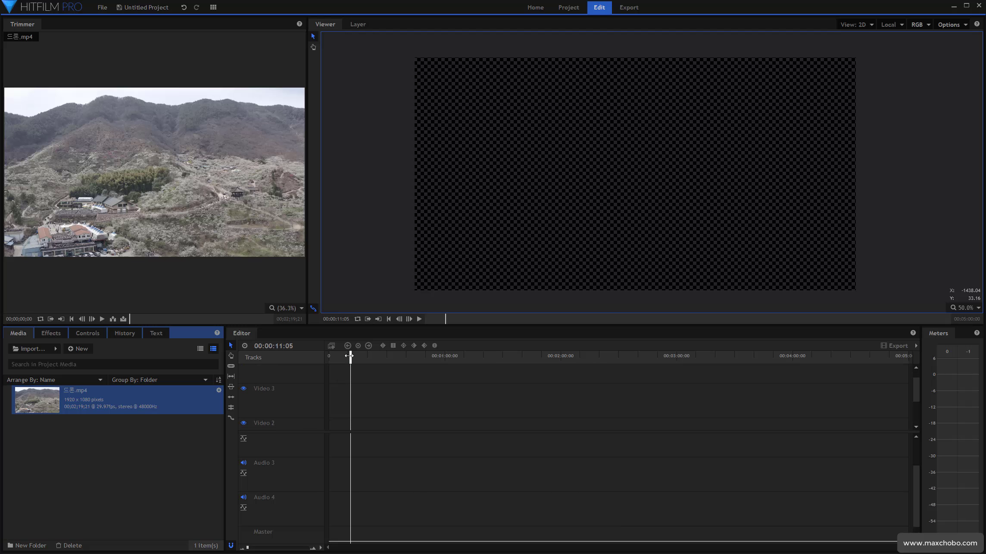
drag(349, 355, 447, 356)
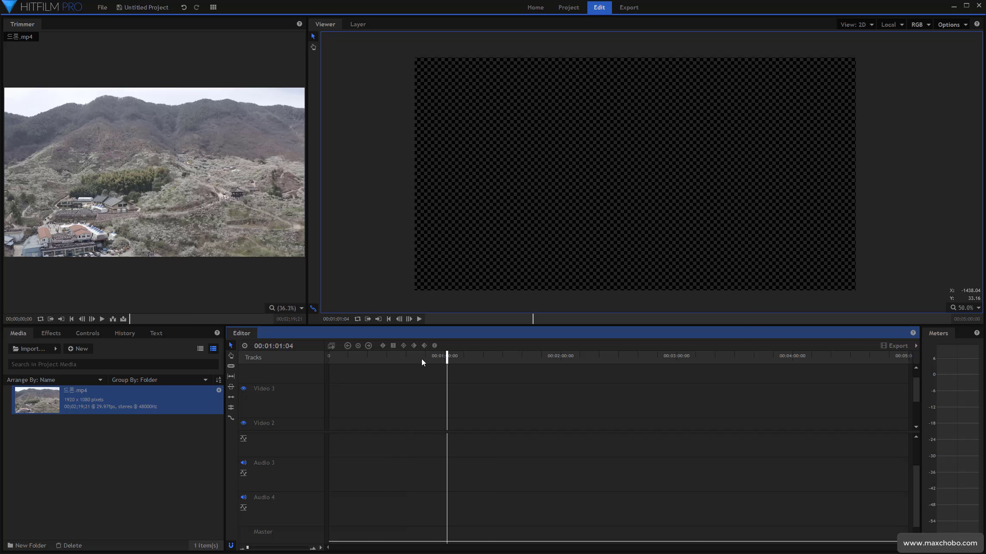
drag(55, 395, 495, 304)
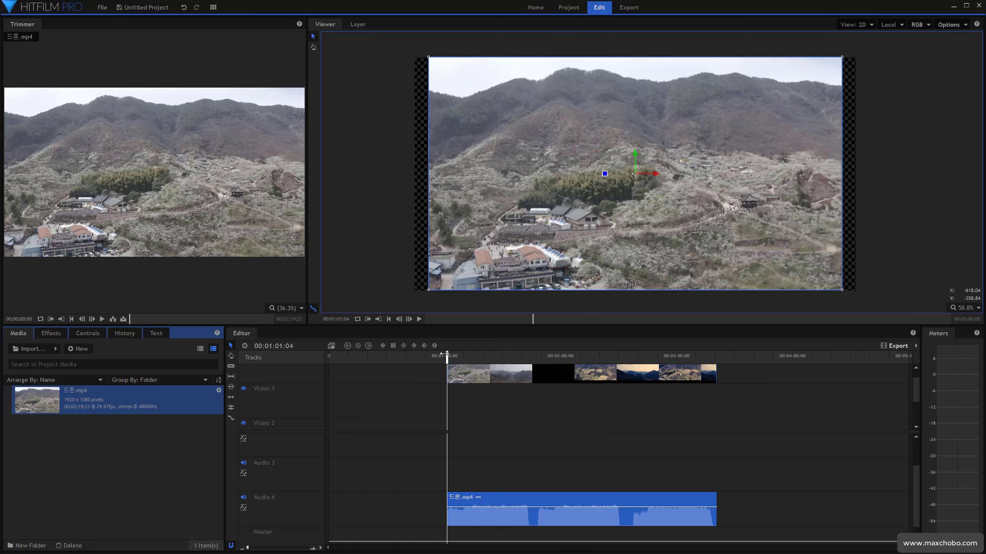
- Undo the clip placement and put 드론.mp4 at the very start of the Video 4 track instead
drag(444, 353, 329, 357)
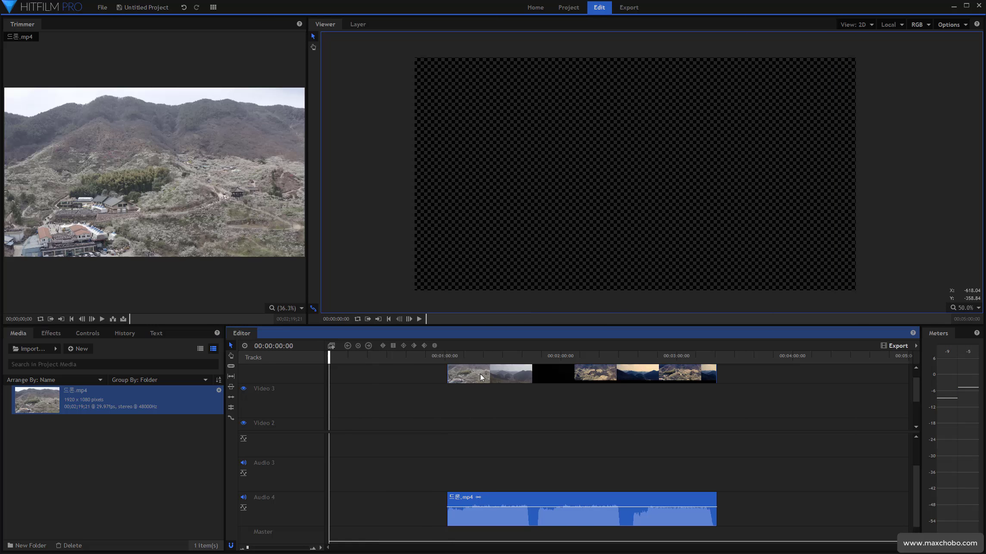
key(ctrl+z)
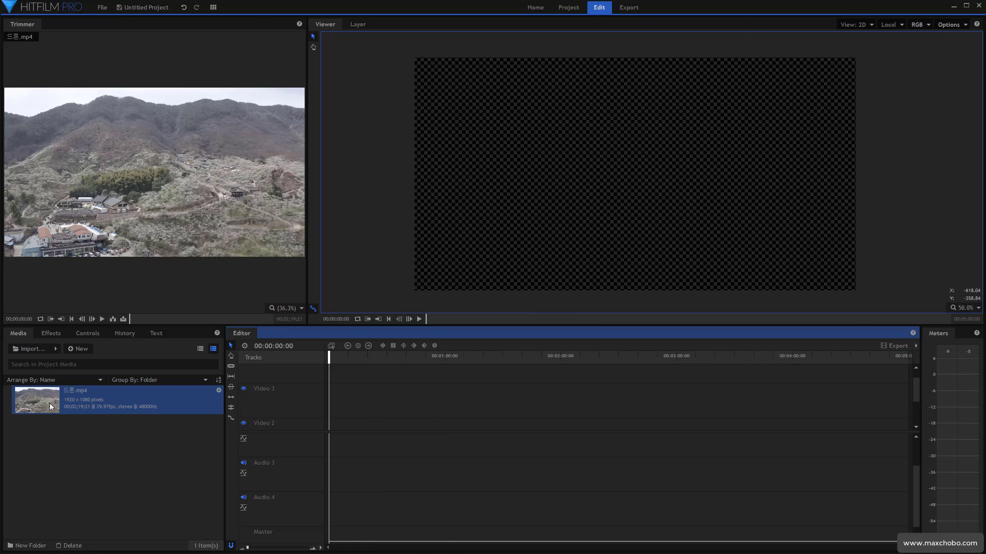
drag(45, 402, 329, 389)
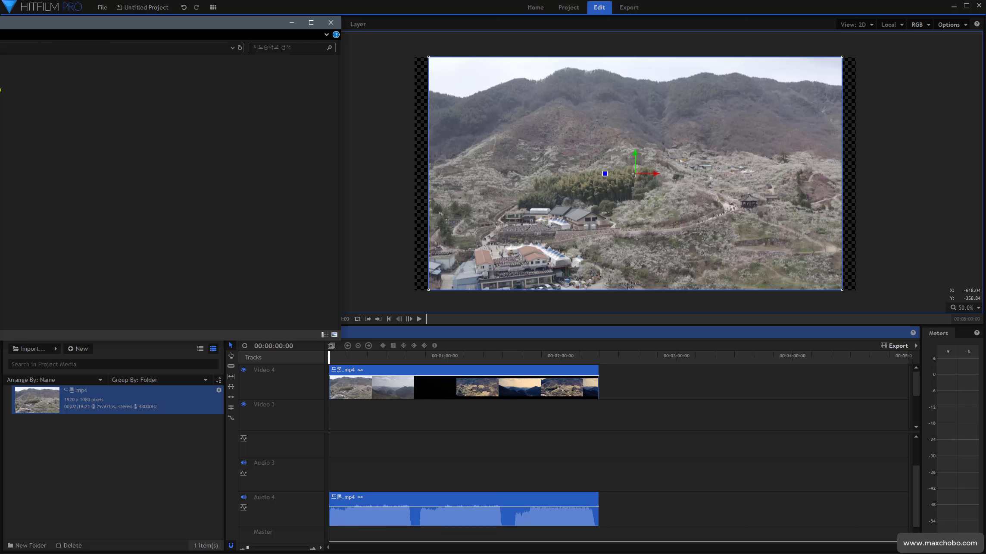
- Import 모션트래킹.mp4 again and place it on the Video 3 track directly after the end of the drone clip
drag(51, 173, 67, 478)
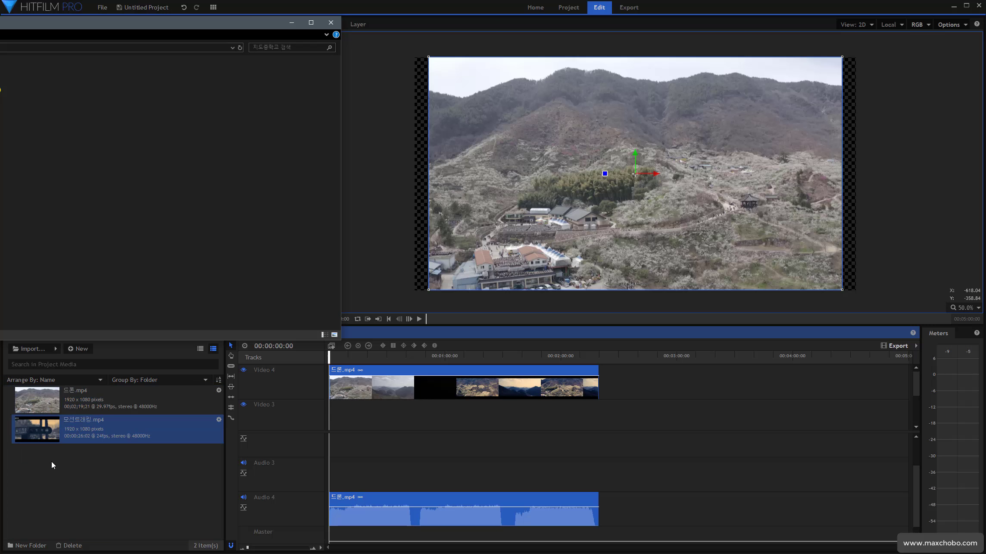
drag(28, 430, 604, 407)
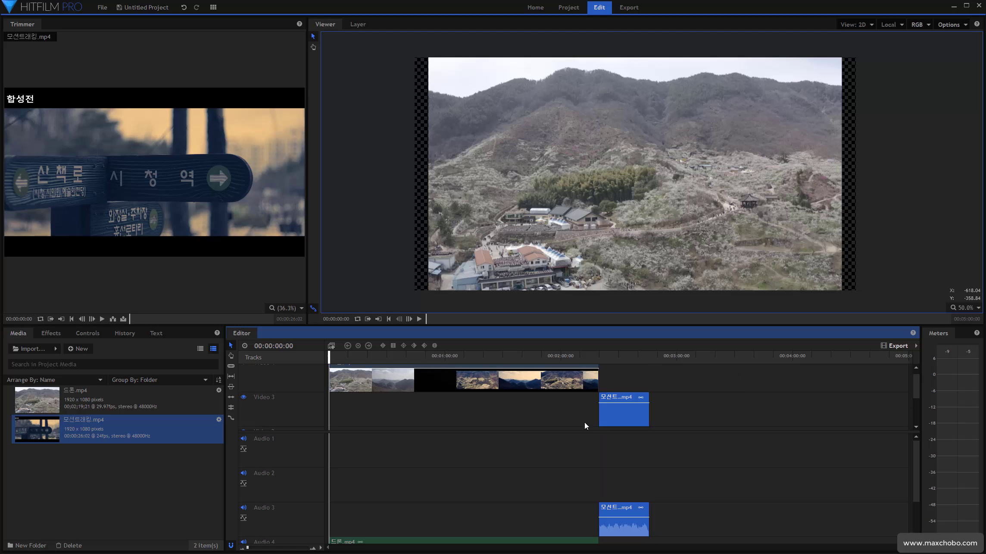
- Play a moment near the end of the drone clip and mute the Audio 4 and Audio 3 tracks
click(577, 356)
key(space)
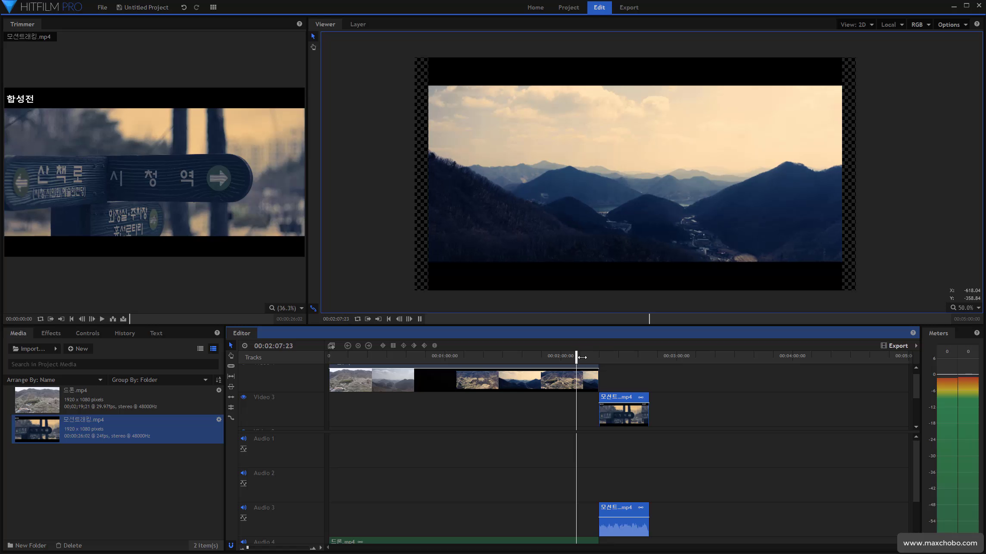
key(space)
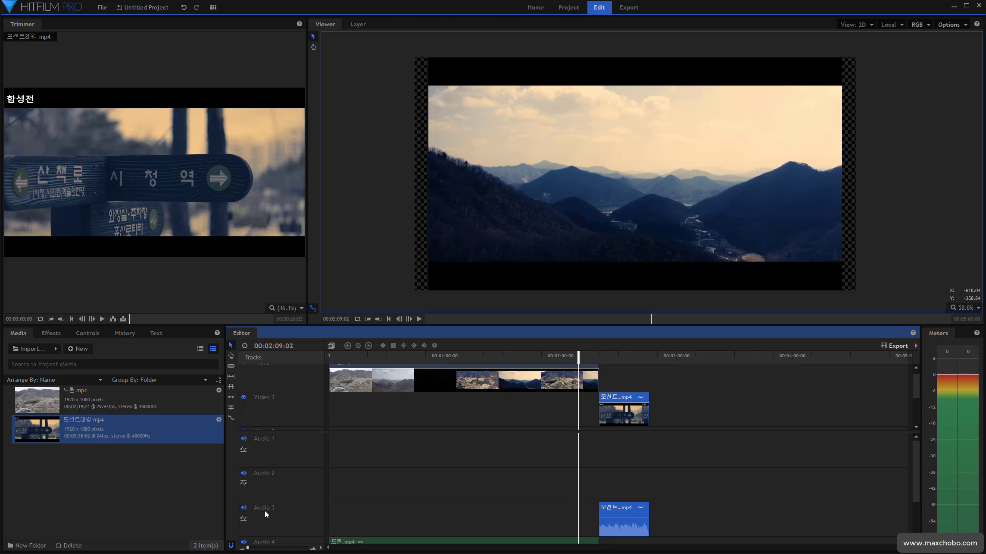
scroll(264, 510, down, 1)
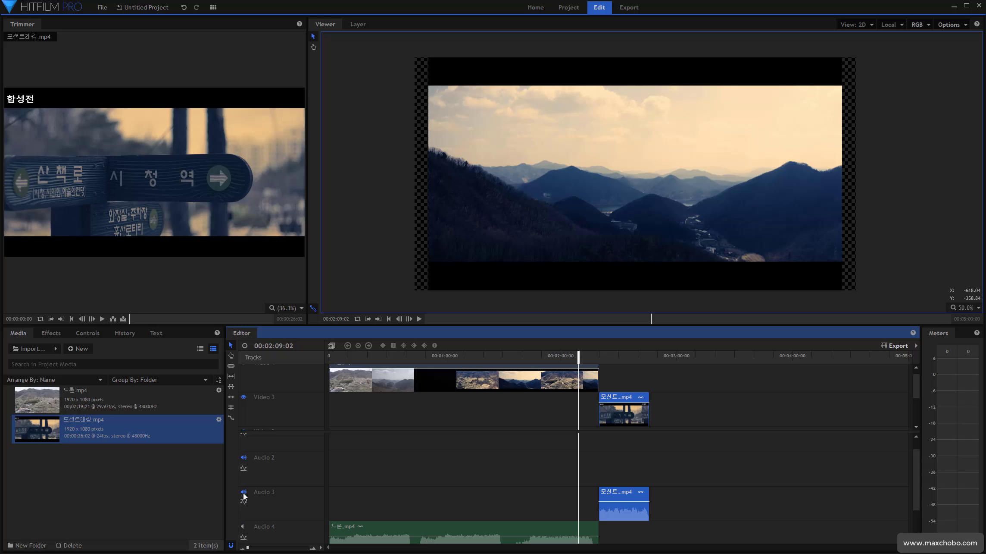
- Play across the junction between the two clips and delete the 모션트래킹.mp4 clip from the timeline
key(space)
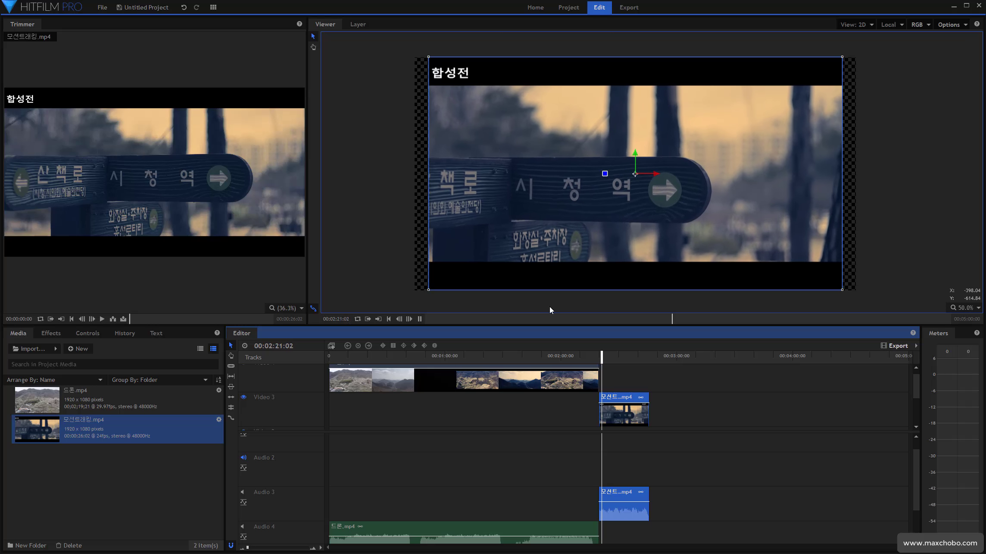
key(space)
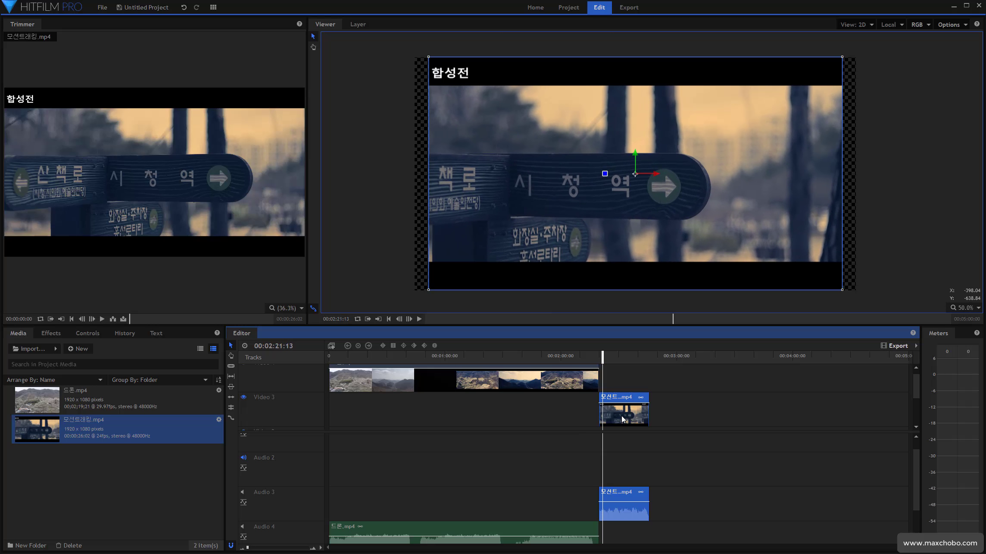
key(Delete)
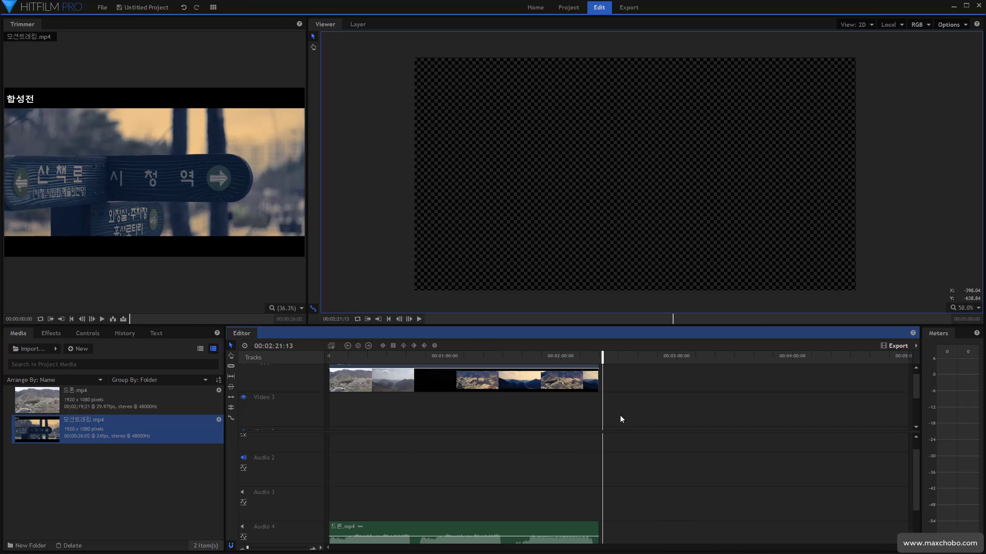
- Move the playhead to 00:00:43:12 in the drone clip and advance it by a few single frames
click(413, 357)
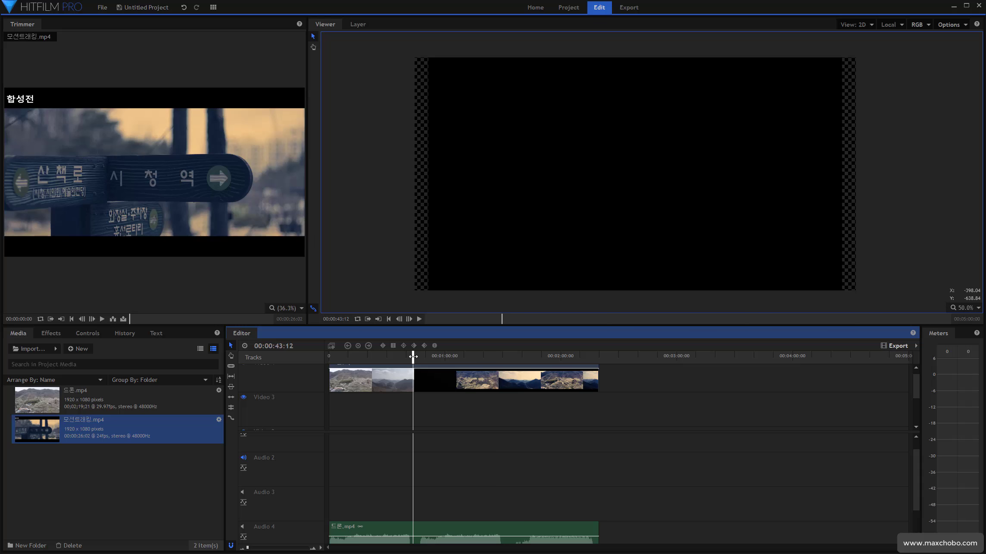
click(409, 319)
click(410, 319)
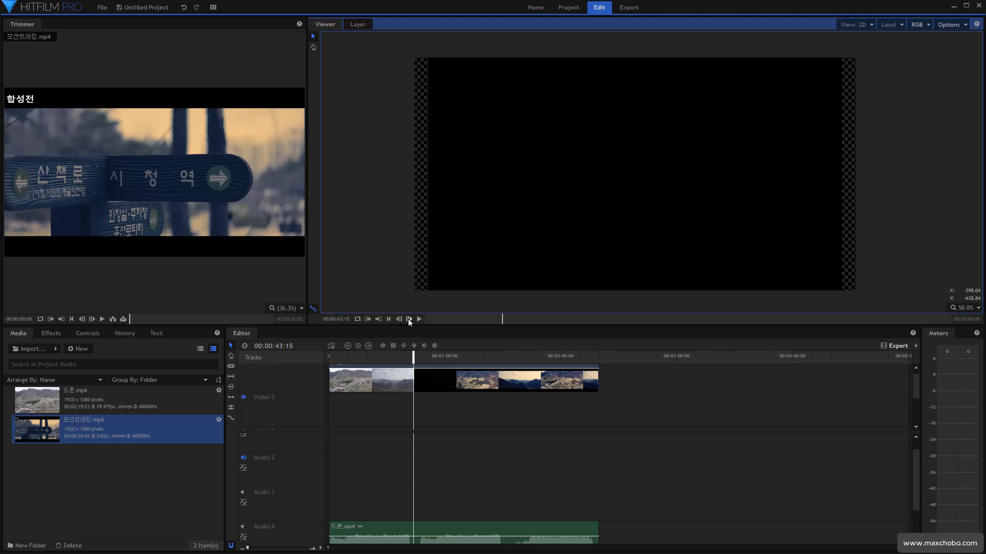
- Step the playhead back frame by frame through the black section to 00:00:42:04
key(Left)
key(Left)
key(Left)
key(Left)
key(Left)
key(Left)
key(Left)
key(Left)
key(Left)
key(Left)
key(Left)
key(Left)
key(Left)
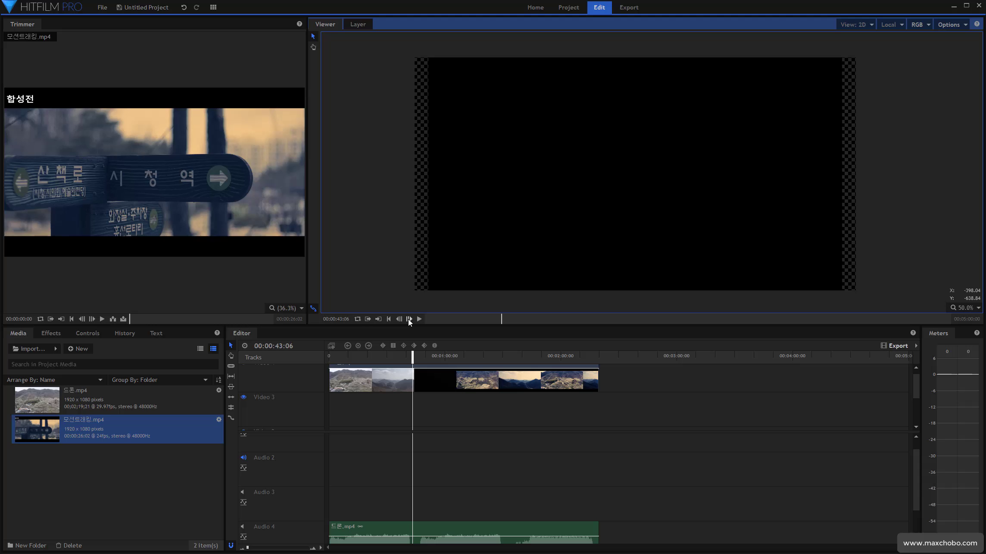
key(Left)
key(Left)
key(Left)
key(Left)
key(Left)
key(Left)
key(Left)
key(Left)
key(Left)
key(Left)
key(Left)
key(Left)
key(Left)
key(Left)
key(Left)
key(Left)
key(Left)
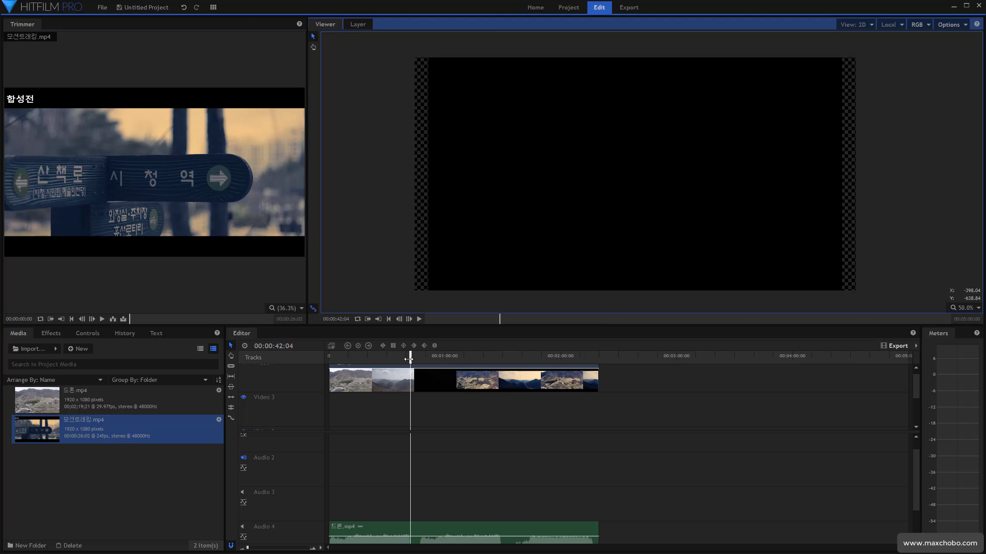
- Scrub the playhead to the mountain footage before the black section, ending at 00:00:38:09
drag(409, 359, 400, 357)
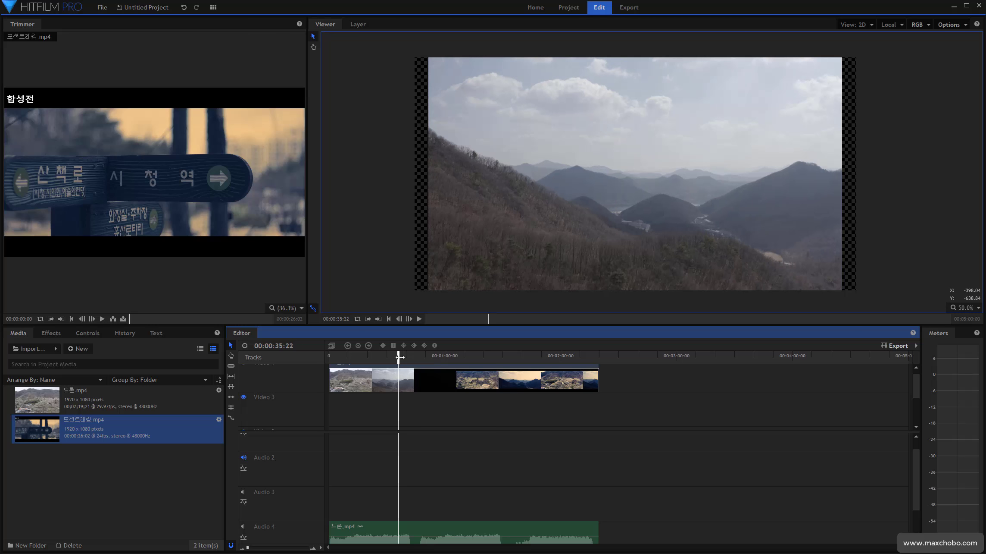
click(400, 357)
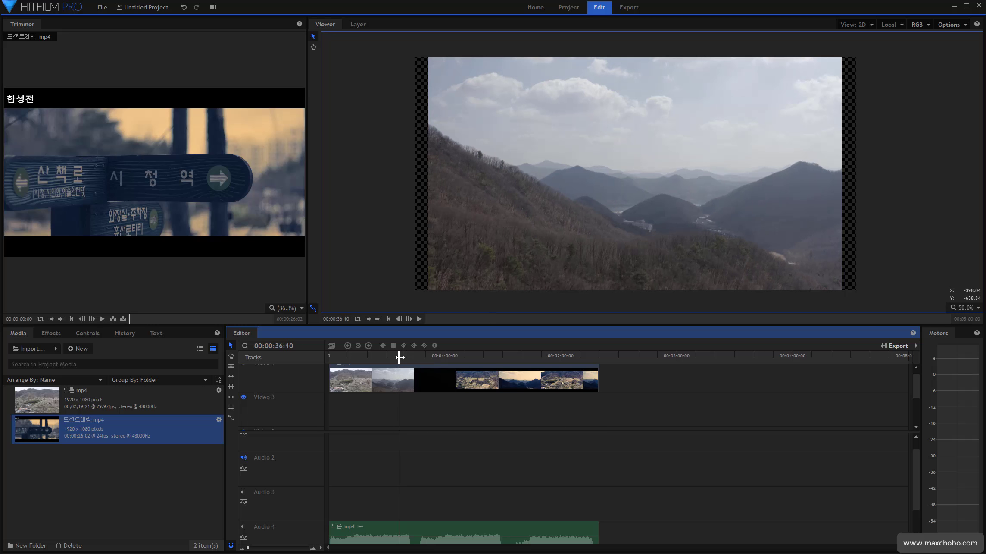
drag(400, 357, 401, 357)
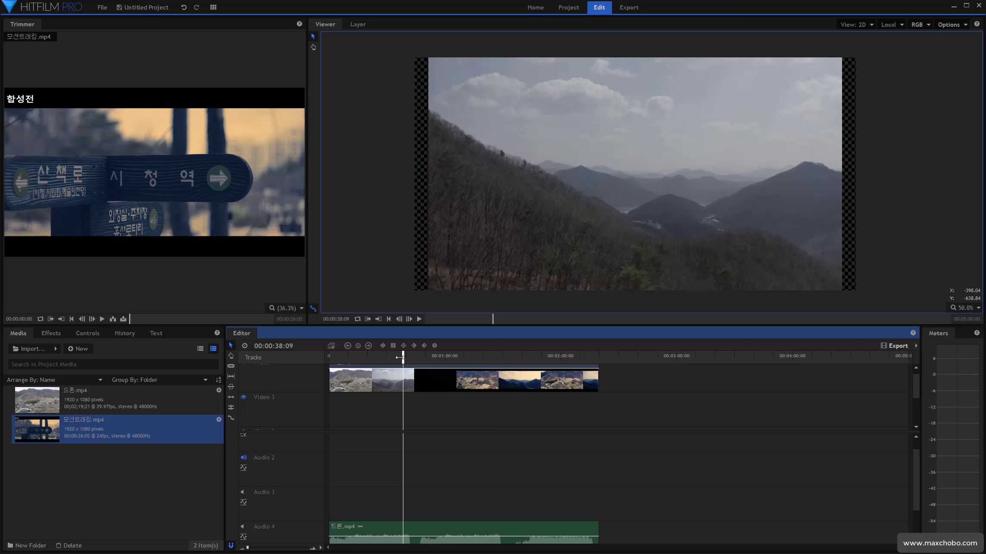
- Split the drone clip at 00:00:38:08 with the Slice tool
key(Left)
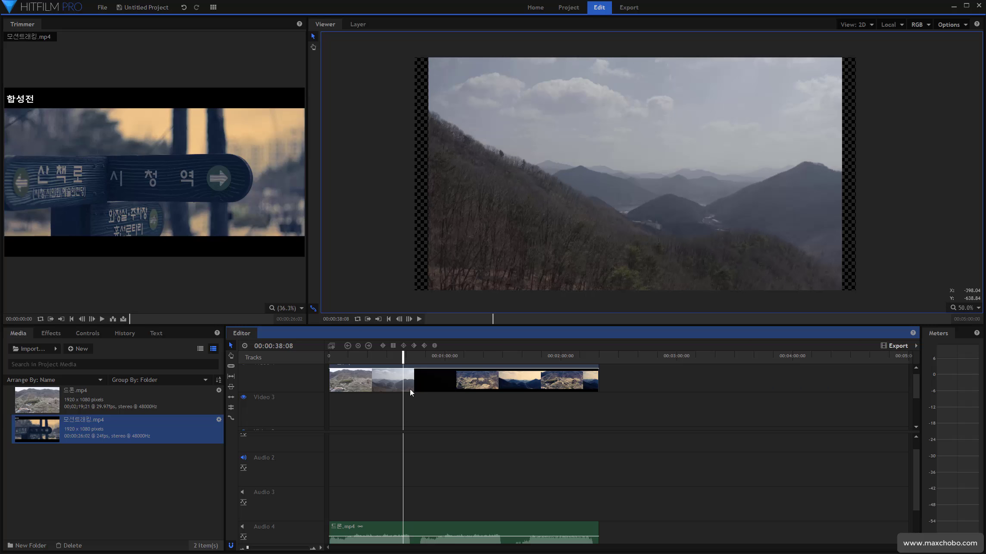
key(c)
click(403, 378)
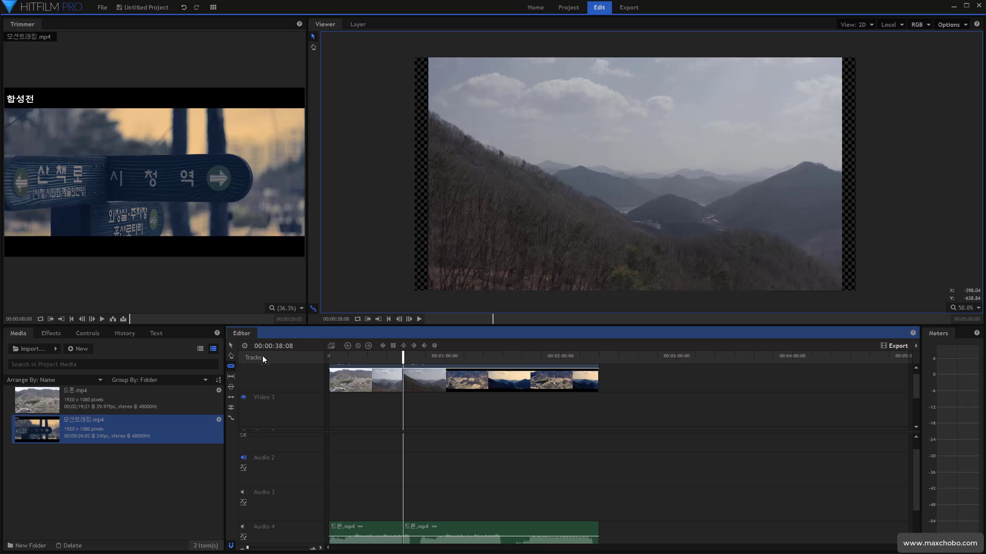
- Delete the drone segment after the cut and return the playhead to the start of the timeline
click(231, 345)
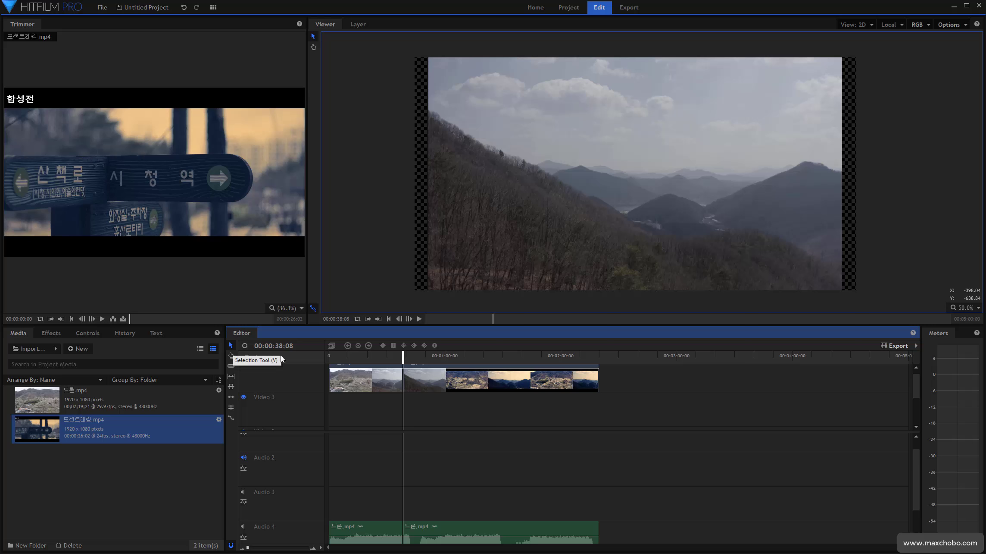
click(449, 380)
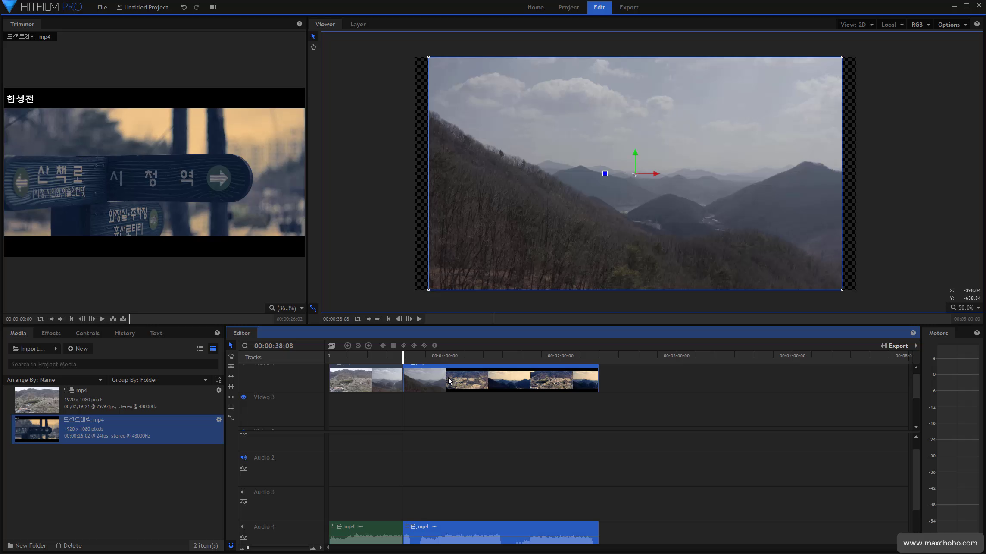
key(Delete)
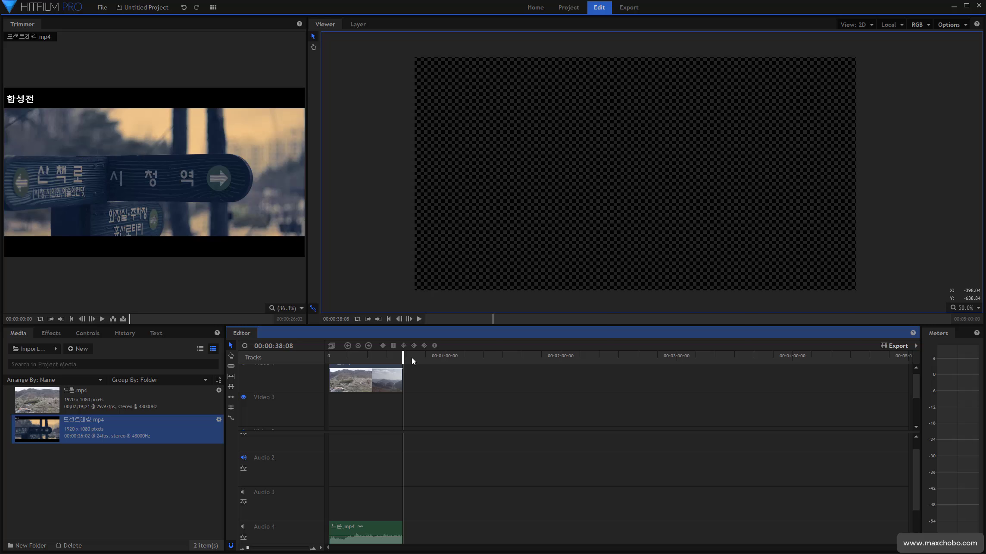
drag(407, 356, 329, 367)
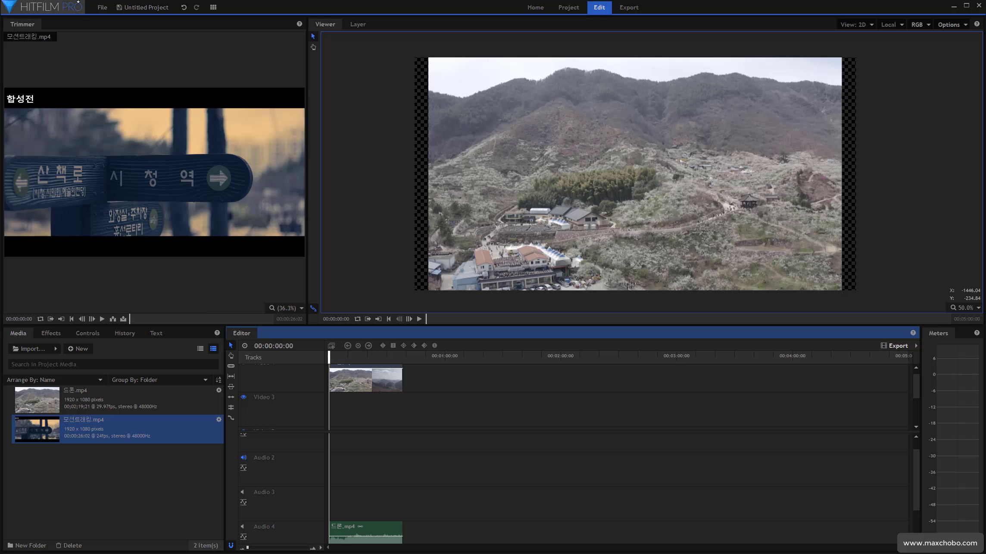
- Review the project file commands and the recent projects, and view the Home screen
click(103, 7)
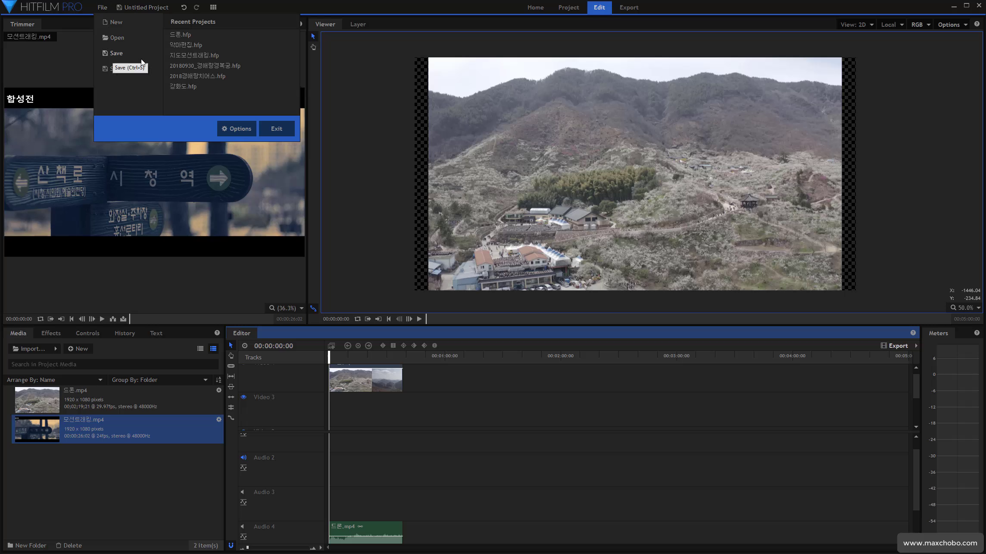
click(433, 401)
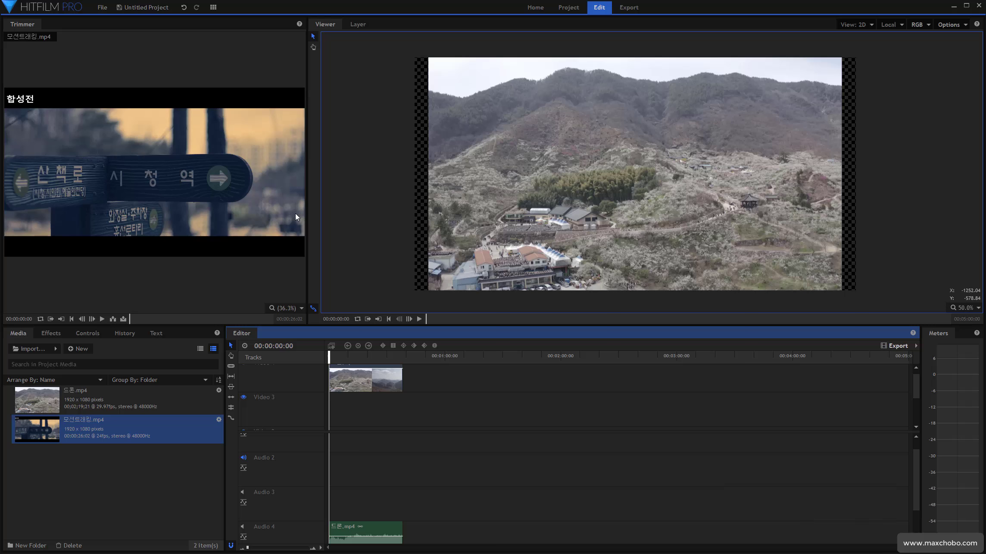
click(102, 9)
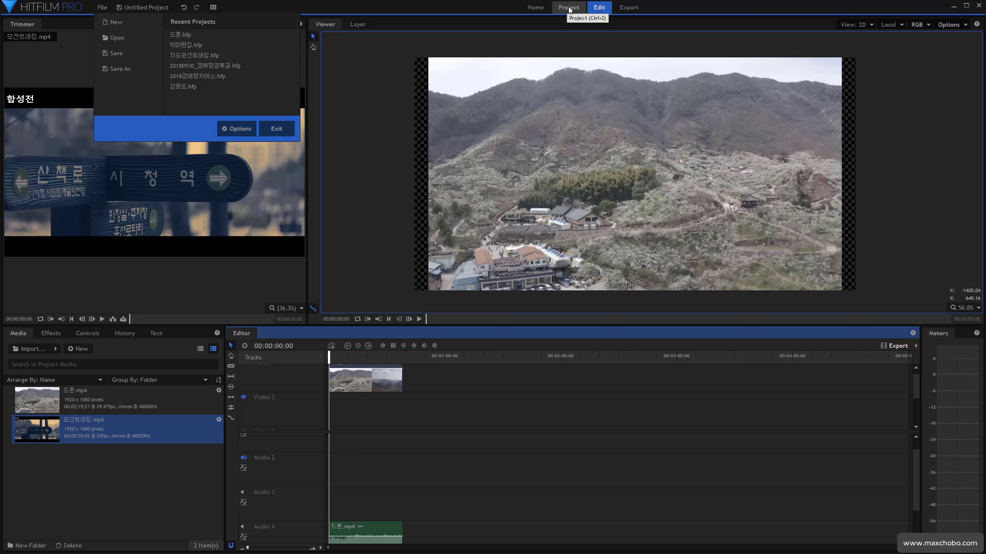
click(543, 11)
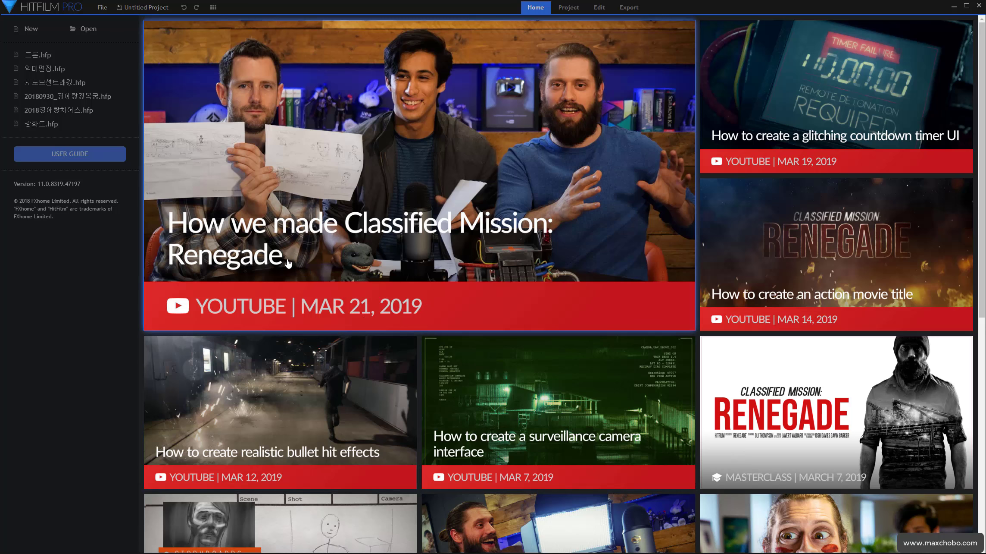
- Open the project settings and review the available frame rates
click(568, 8)
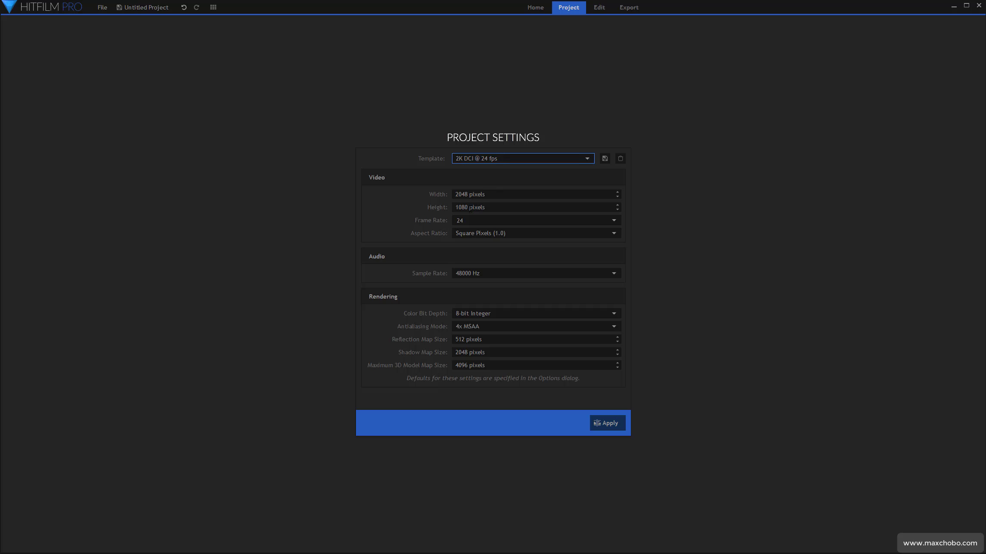
click(470, 221)
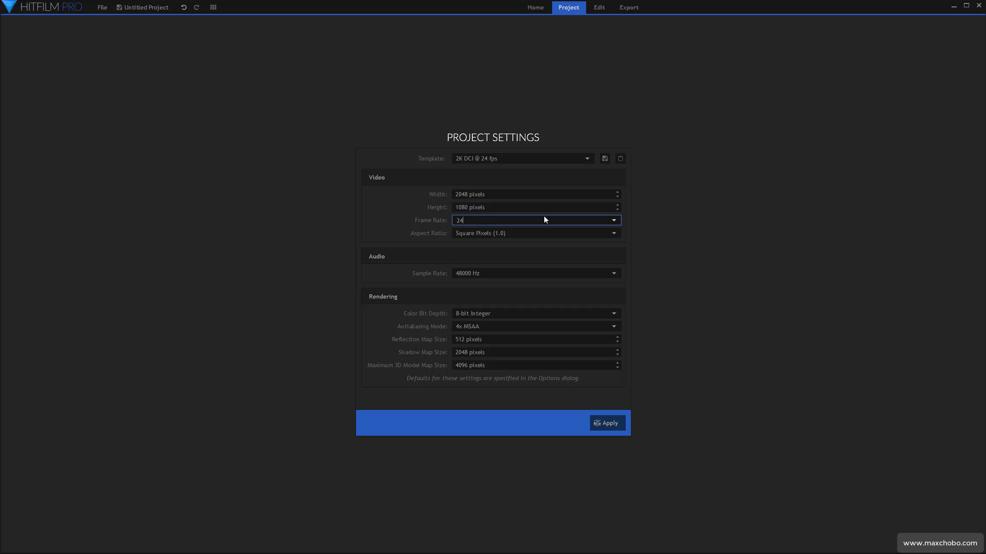
click(617, 223)
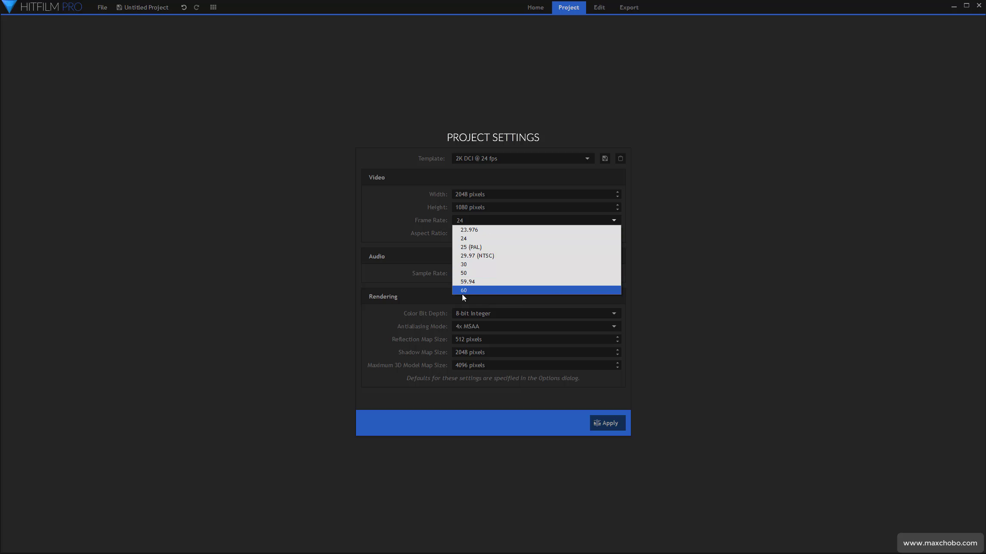
click(473, 220)
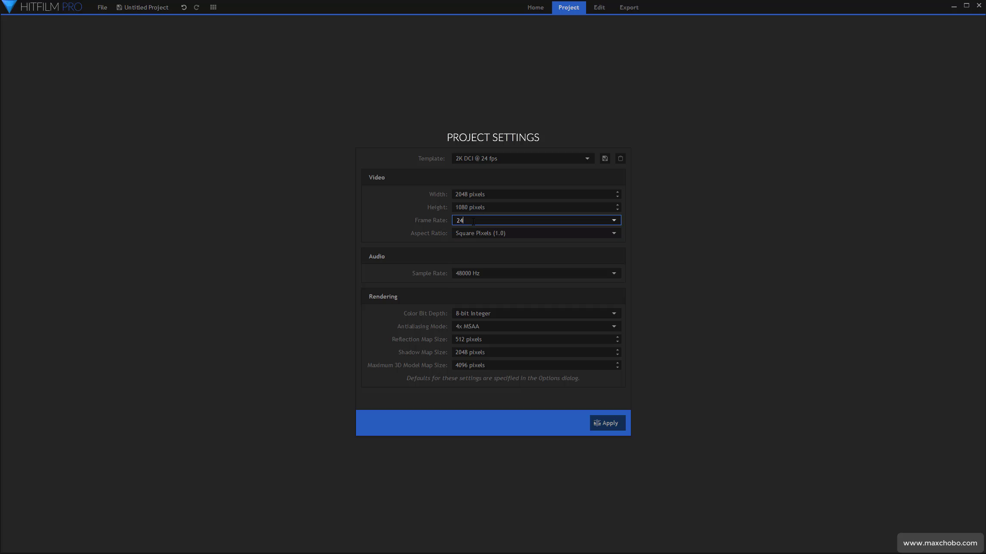
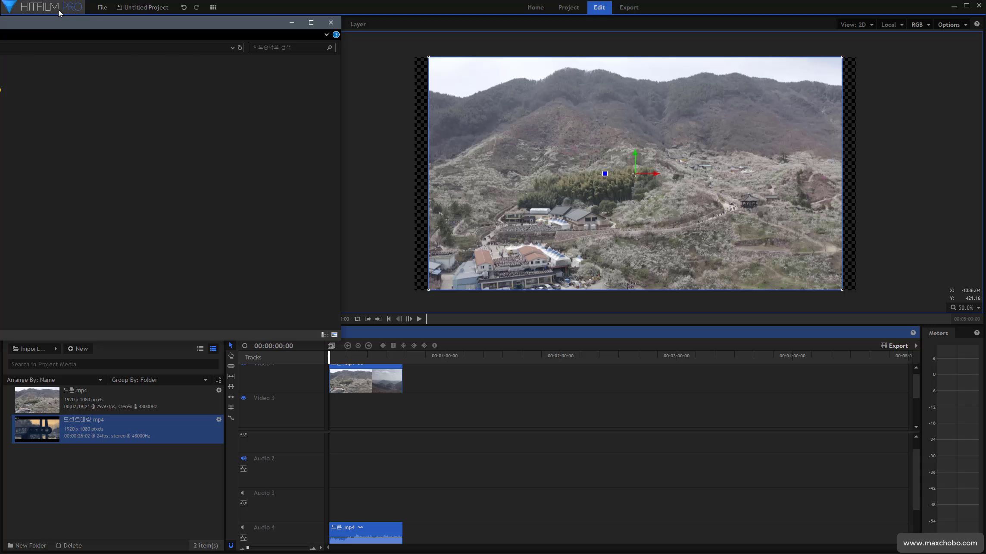
- Switch to the File Explorer folder 지도중학교, examine the source video 드론.mp4 and minimize the folder window
drag(35, 23, 576, 100)
click(275, 160)
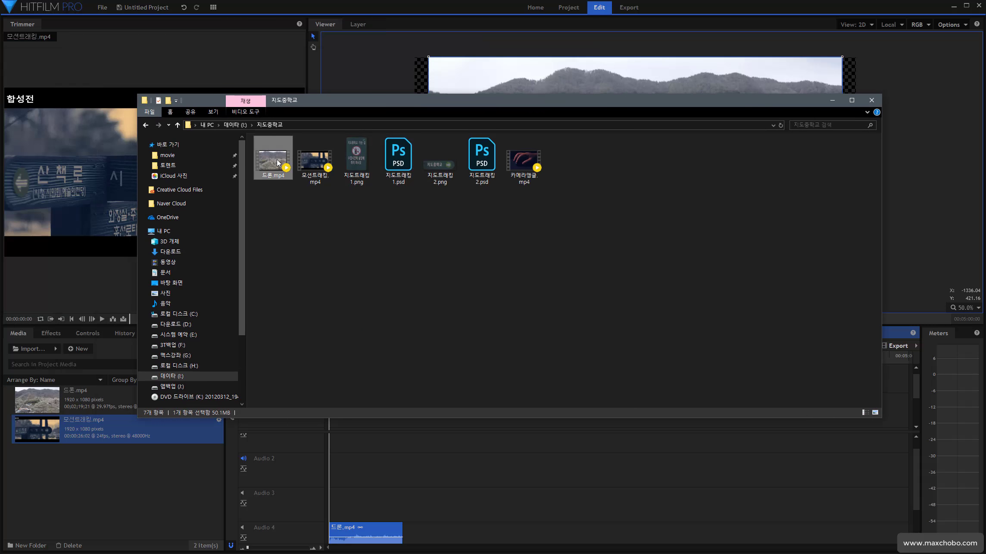
click(837, 103)
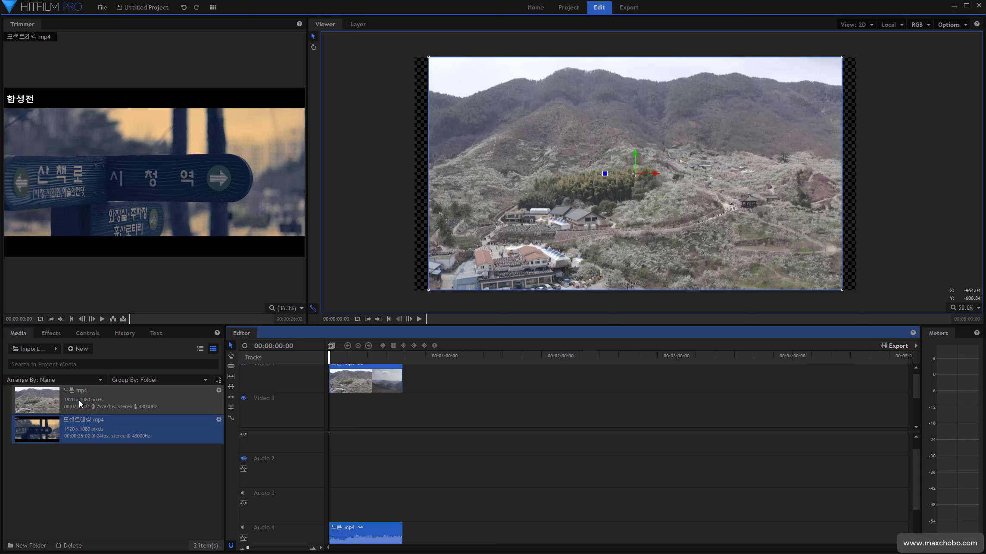
- Move the playhead to 00:00:15:04, then view the export queue and project settings before returning to the timeline
click(358, 355)
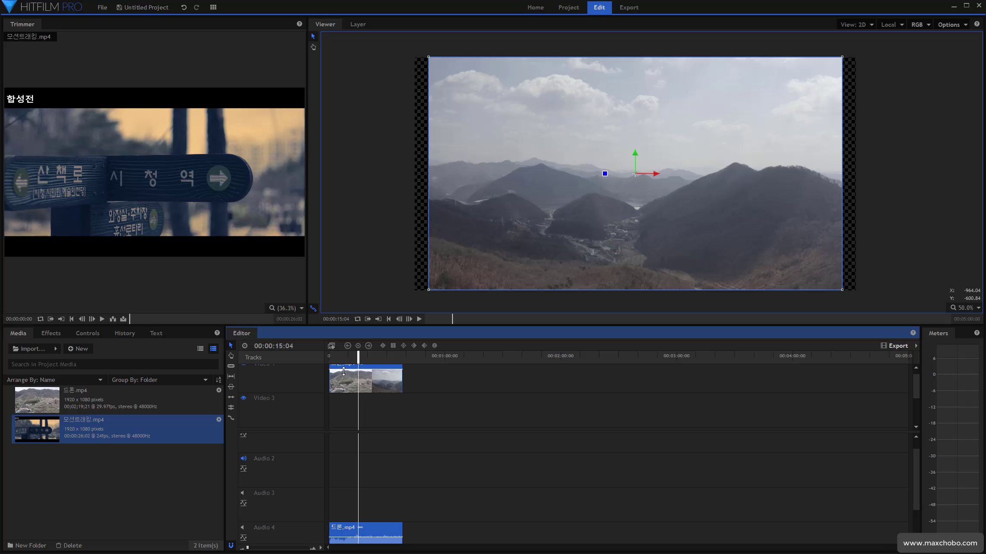
click(624, 6)
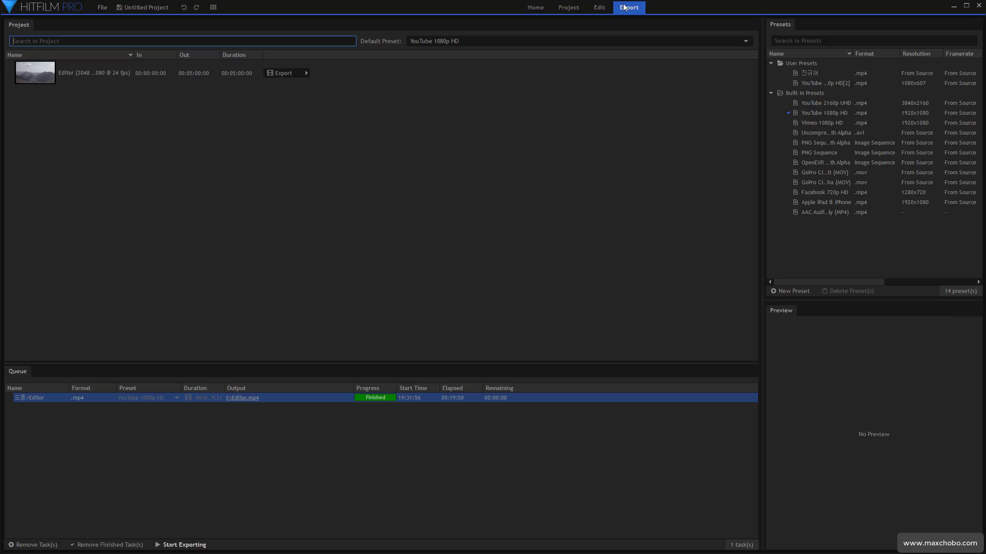
click(575, 12)
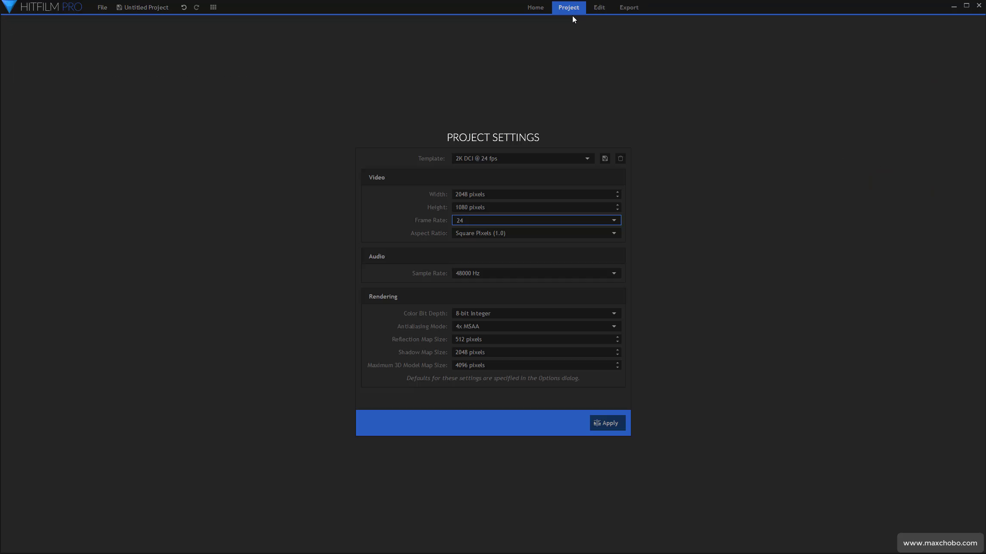
click(598, 7)
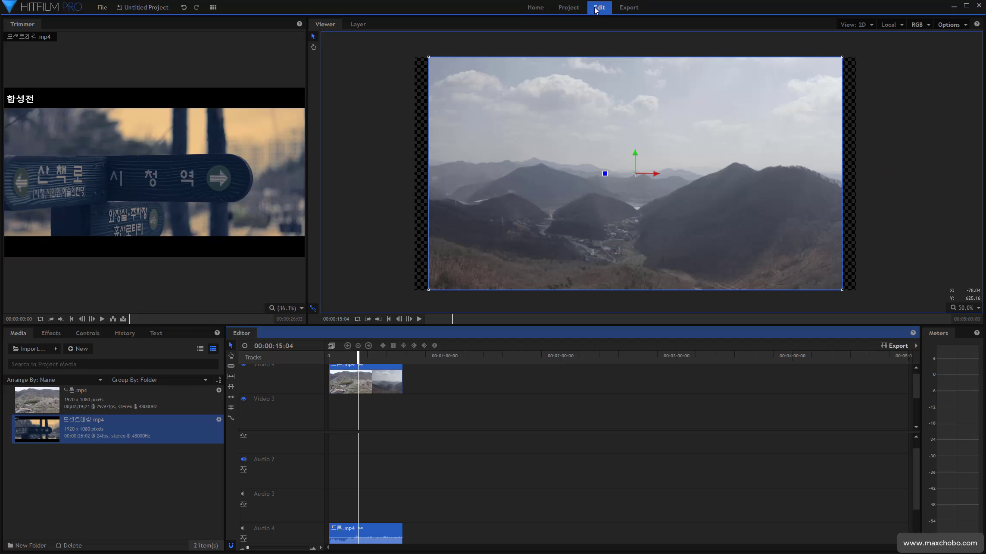
- Load 드론.mp4 into the Trimmer and remove the drone clip's audio from Audio 4 while keeping its video
click(96, 398)
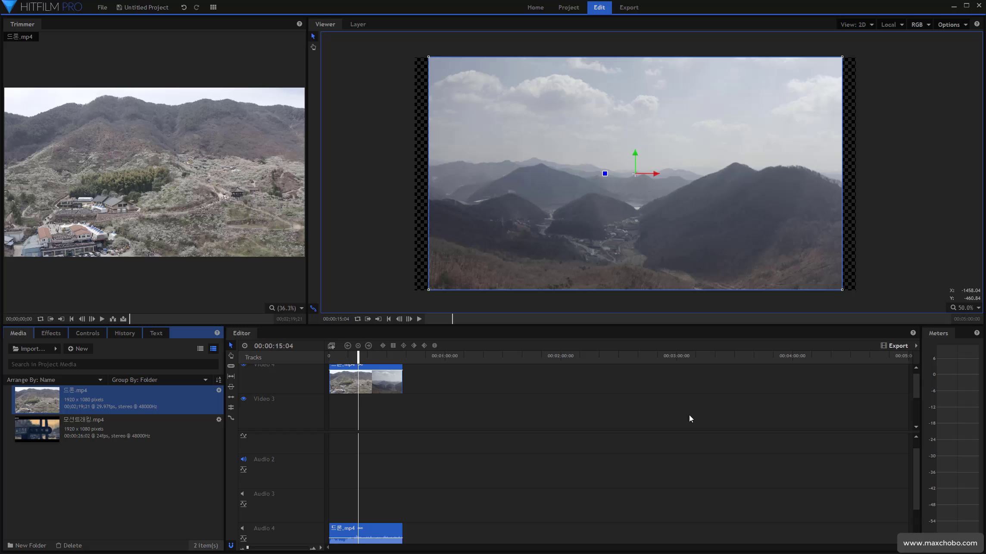
mouse_move(180, 123)
scroll(398, 406, up, 1)
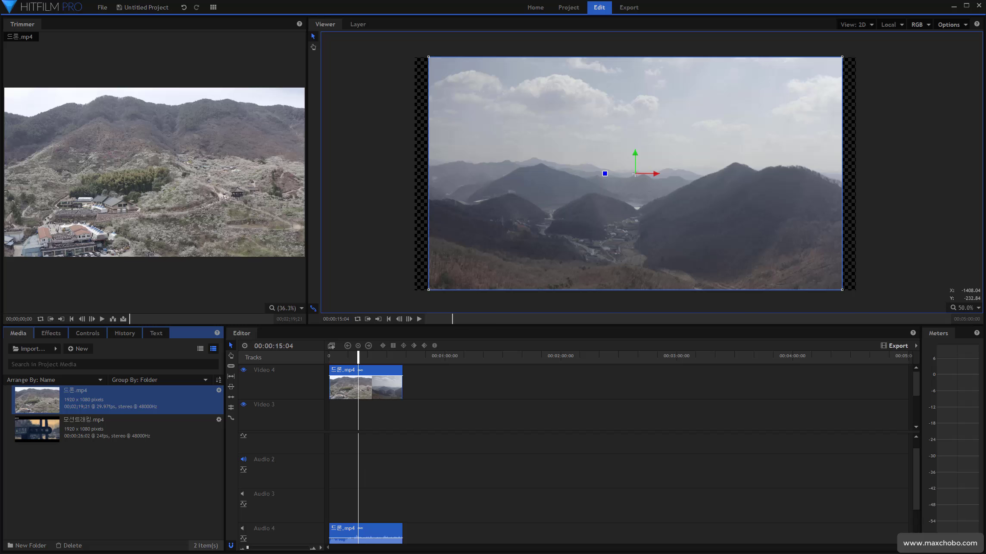
click(603, 414)
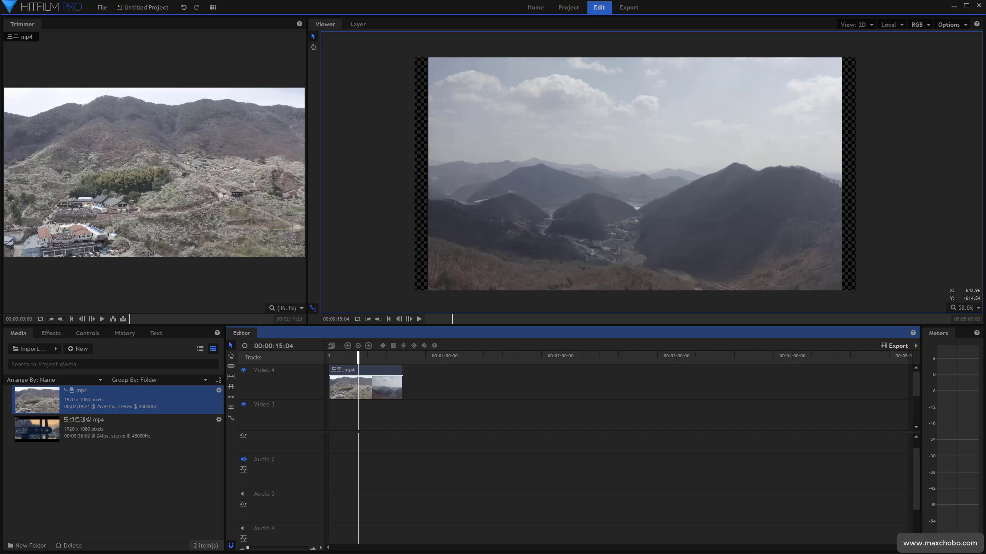
- Import Andre Gagnon - 여름밤.MP3 from the NEW AGE folder and place it at the start of the Audio 2 track
click(77, 16)
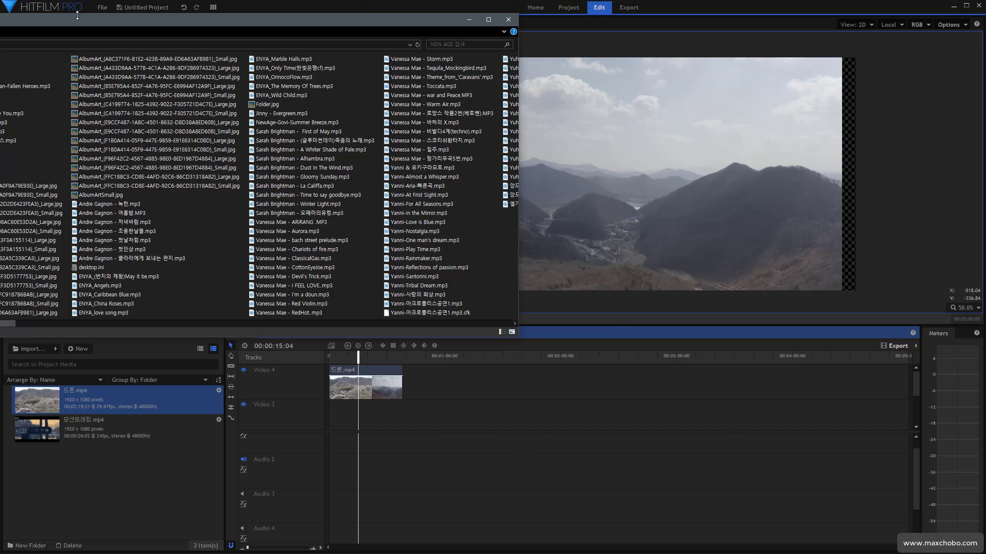
drag(114, 19, 509, 13)
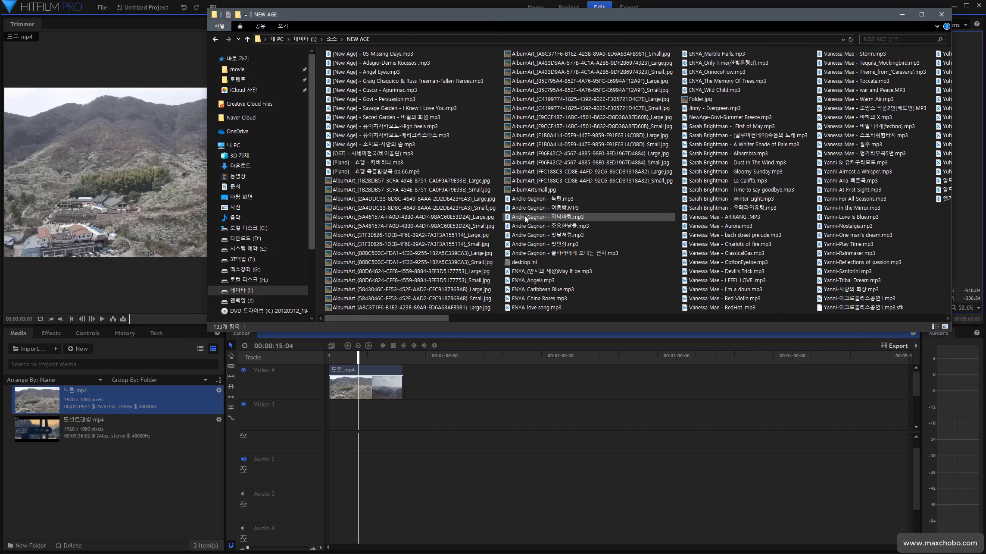
drag(526, 208, 223, 436)
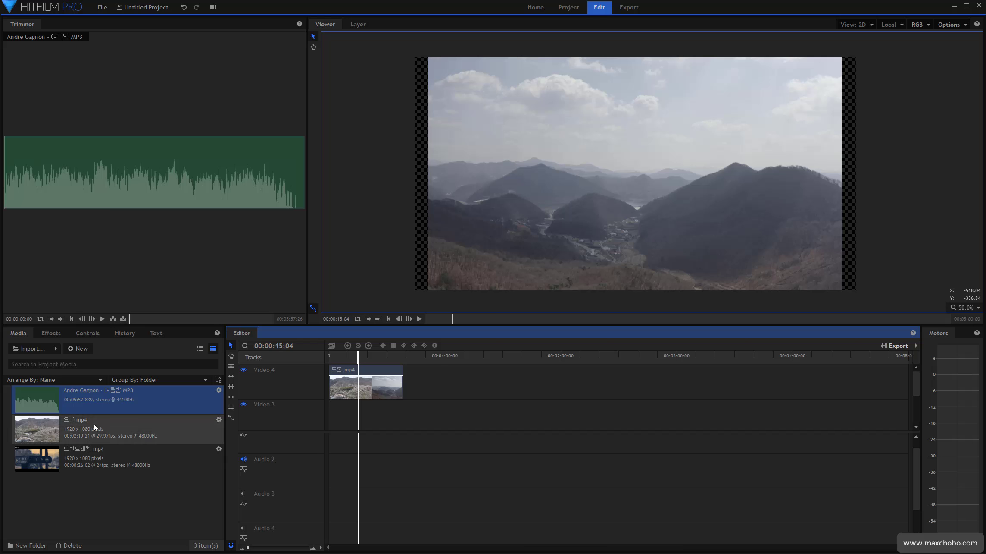
drag(38, 400, 330, 482)
scroll(285, 412, up, 1)
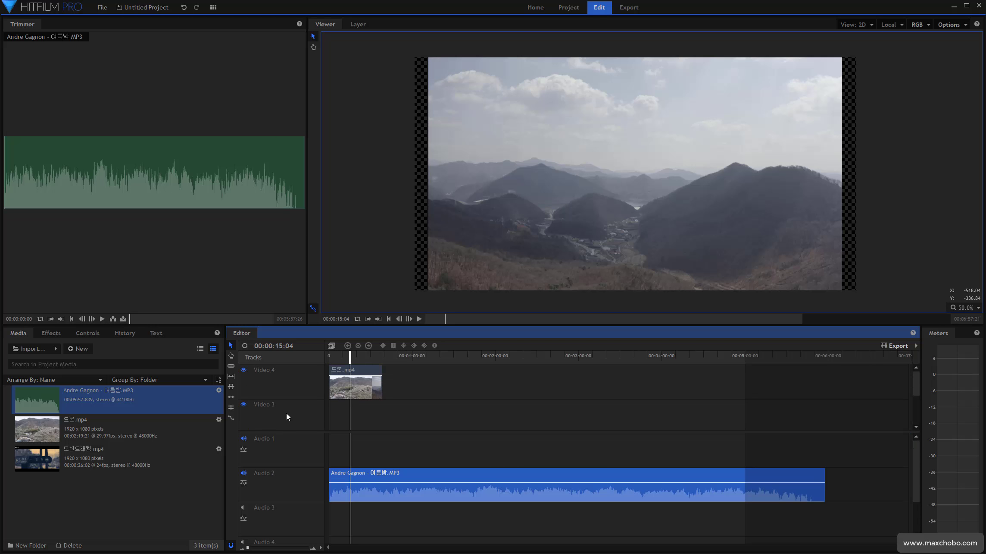
- Move the drone clip from Video 4 to the start of the Video 1 track
right_click(282, 416)
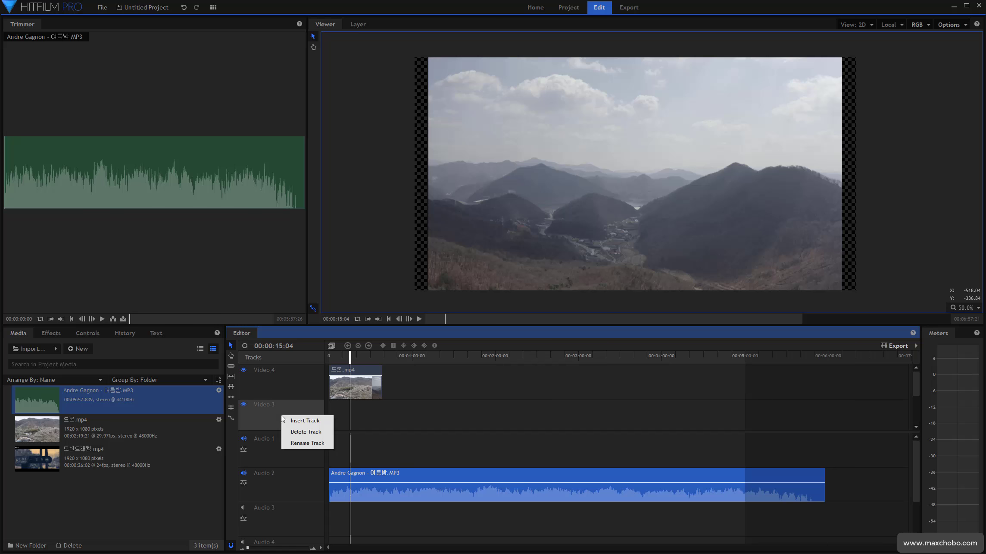
click(341, 382)
drag(340, 380, 279, 420)
scroll(279, 419, up, 1)
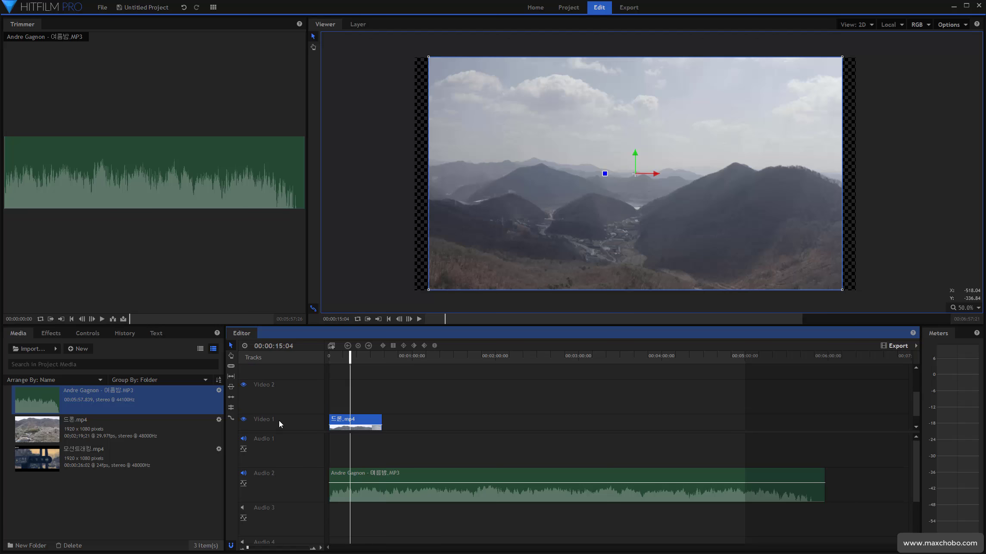
- Delete the empty Video 2, Video 3 and Video 4 tracks
right_click(280, 419)
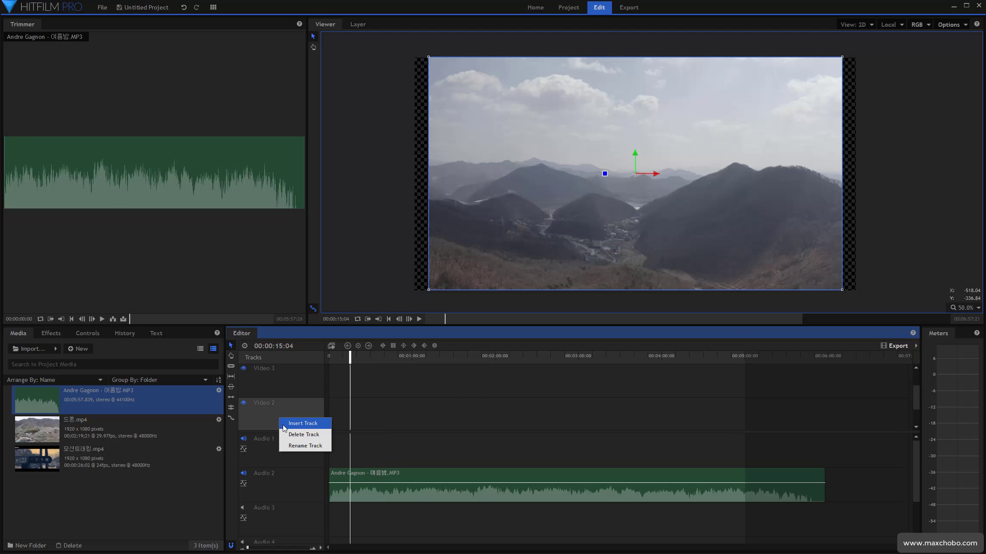
click(298, 434)
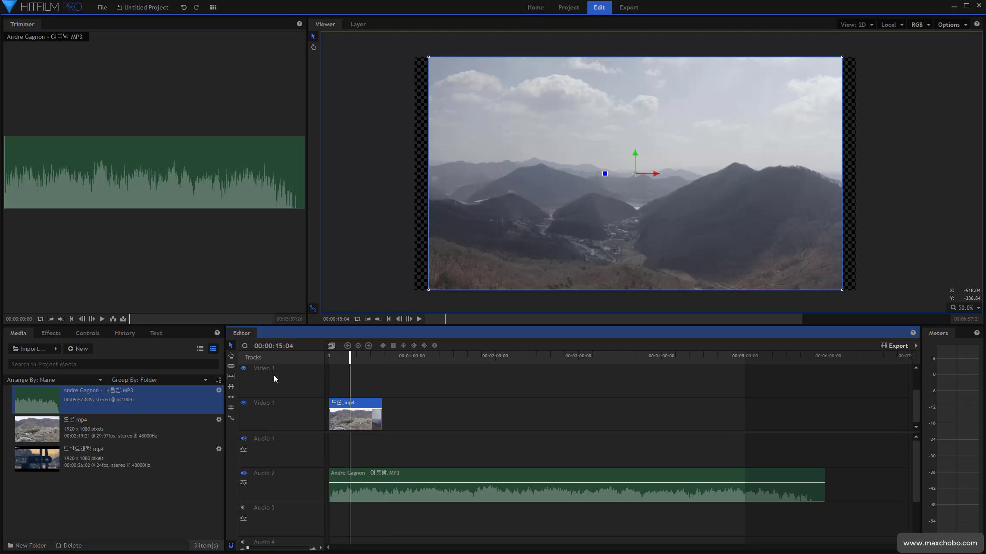
scroll(279, 379, up, 1)
right_click(278, 401)
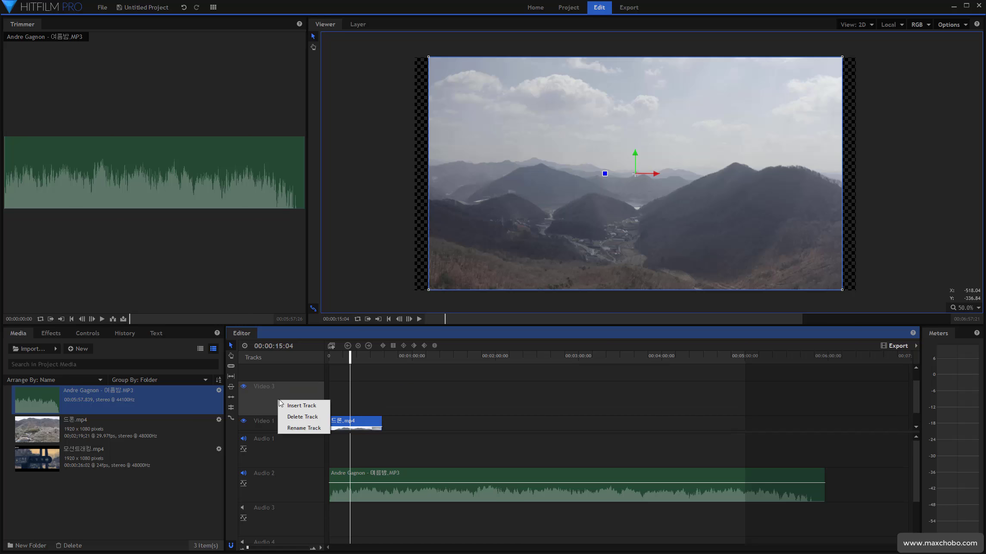
click(302, 416)
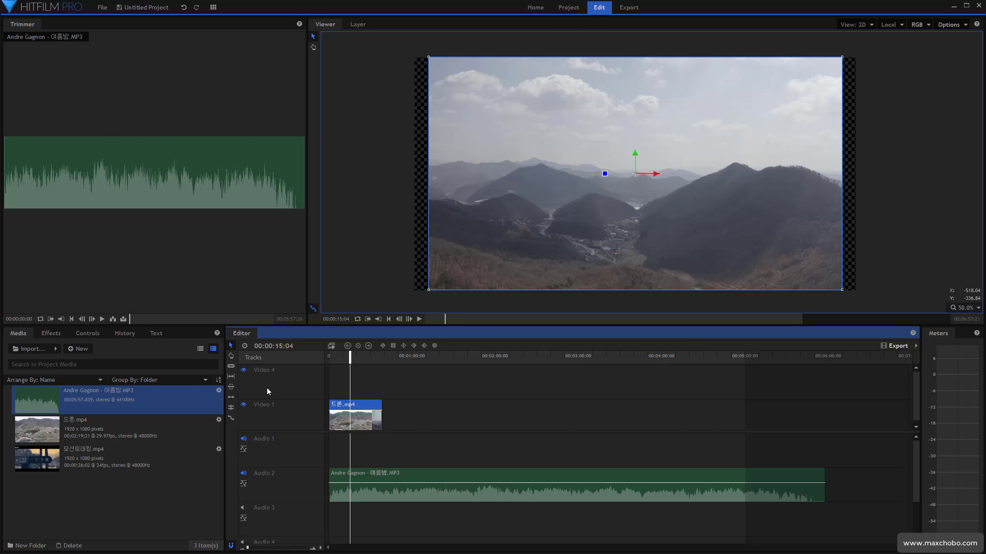
right_click(267, 387)
click(278, 401)
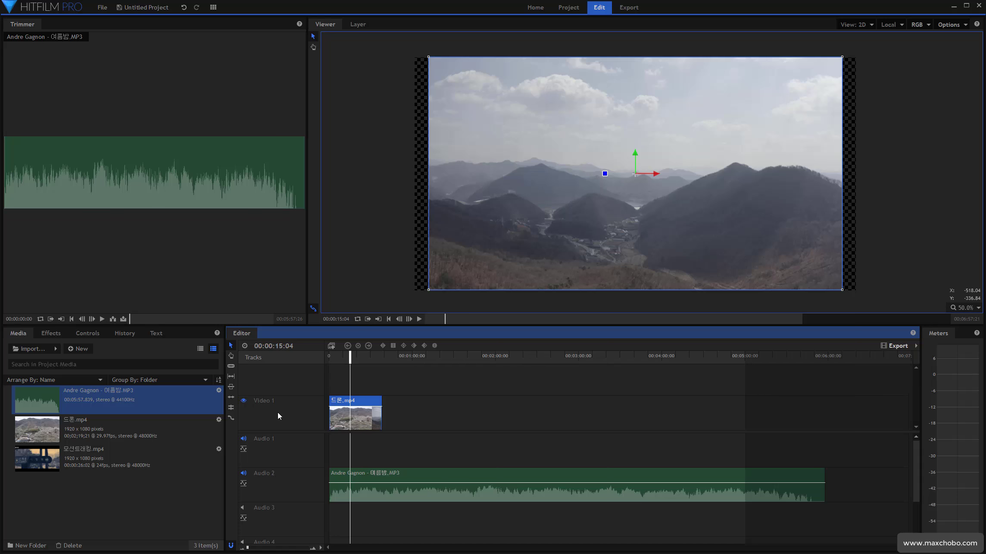
- Insert a new video track above Video 1 and delete it again
right_click(280, 377)
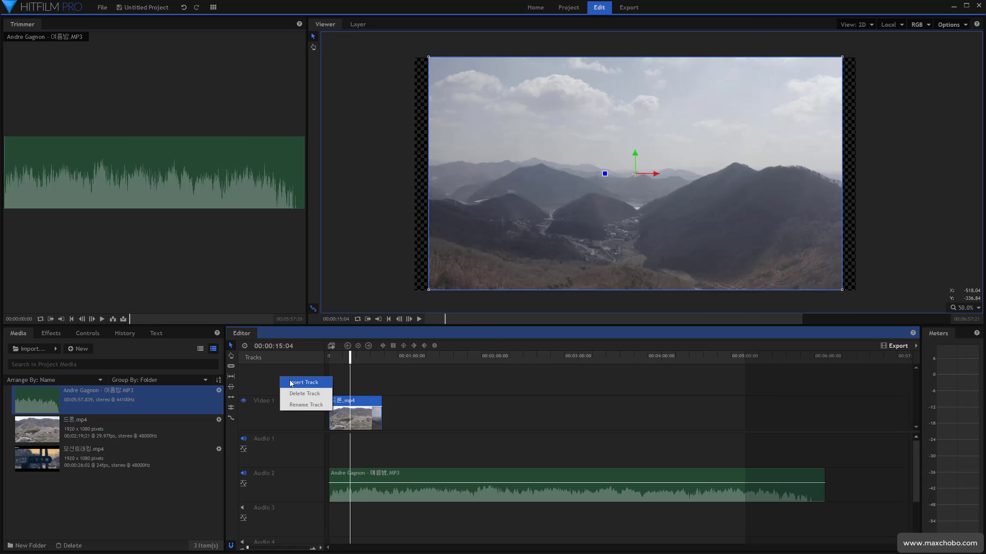
click(293, 383)
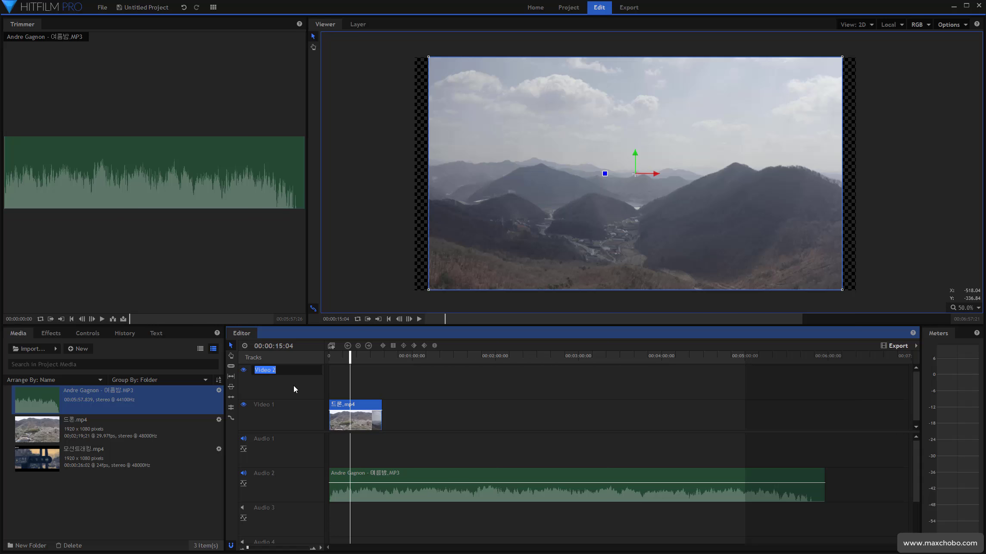
right_click(267, 388)
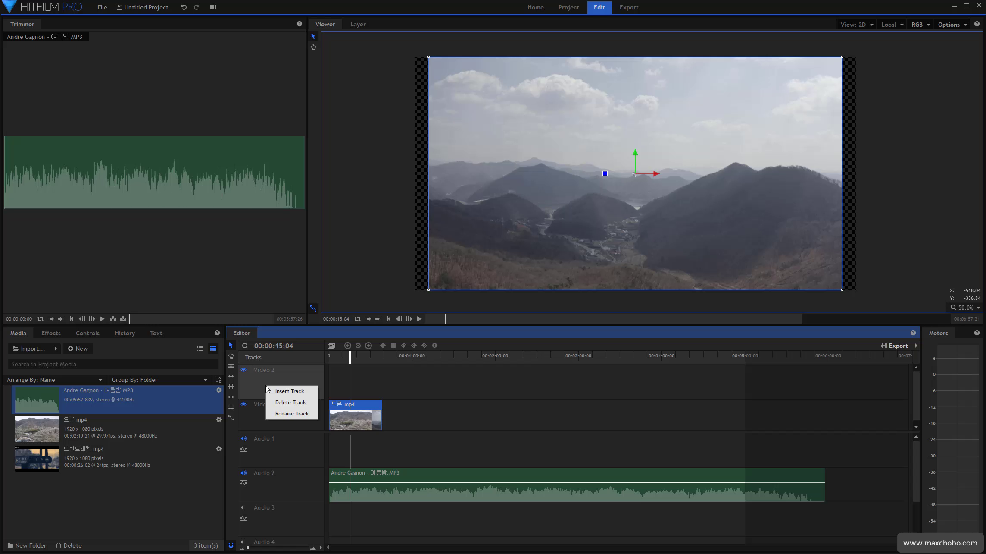
click(279, 400)
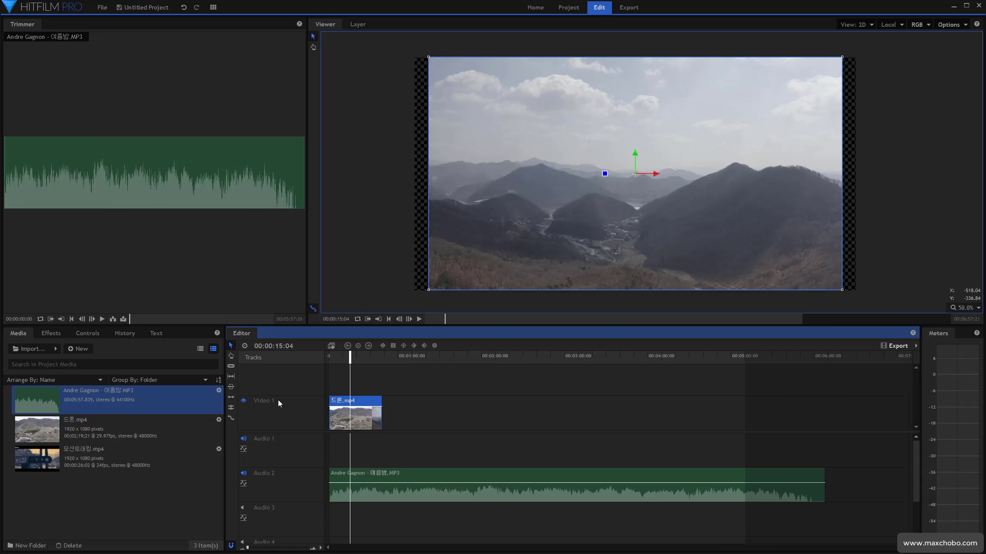
- Delete the empty Audio 1, Audio 3 and Audio 4 tracks, keeping the Audio 2 music track
right_click(286, 451)
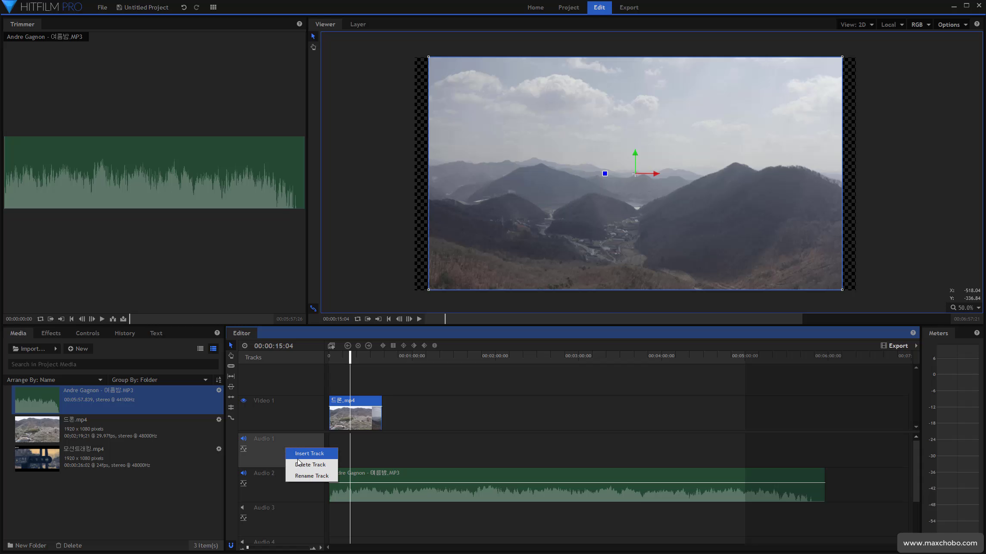
click(302, 464)
right_click(280, 481)
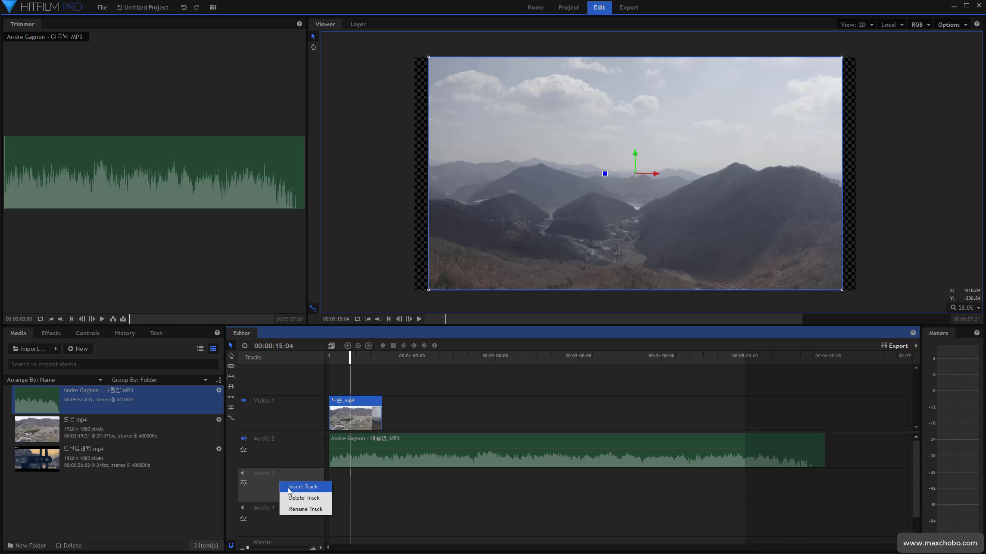
click(294, 496)
right_click(267, 489)
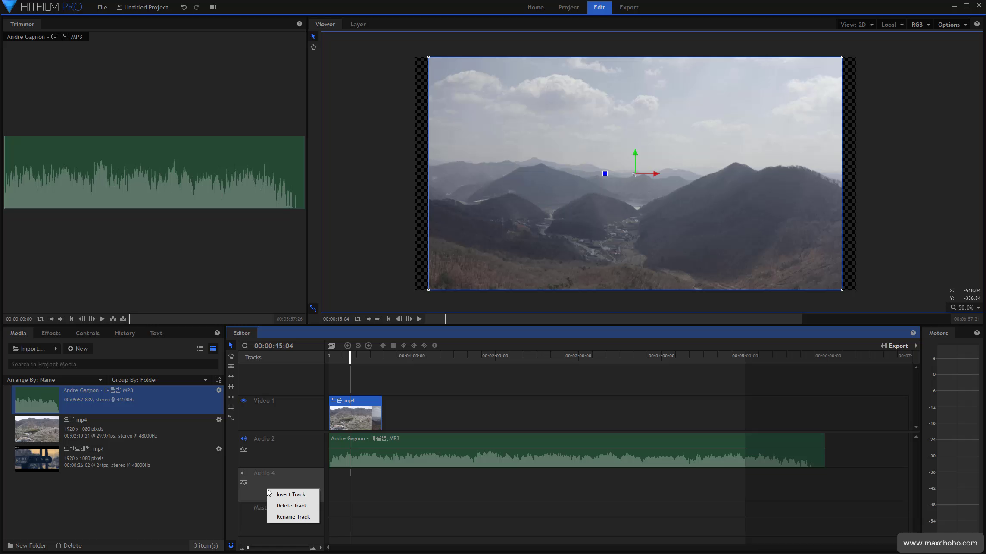
click(284, 503)
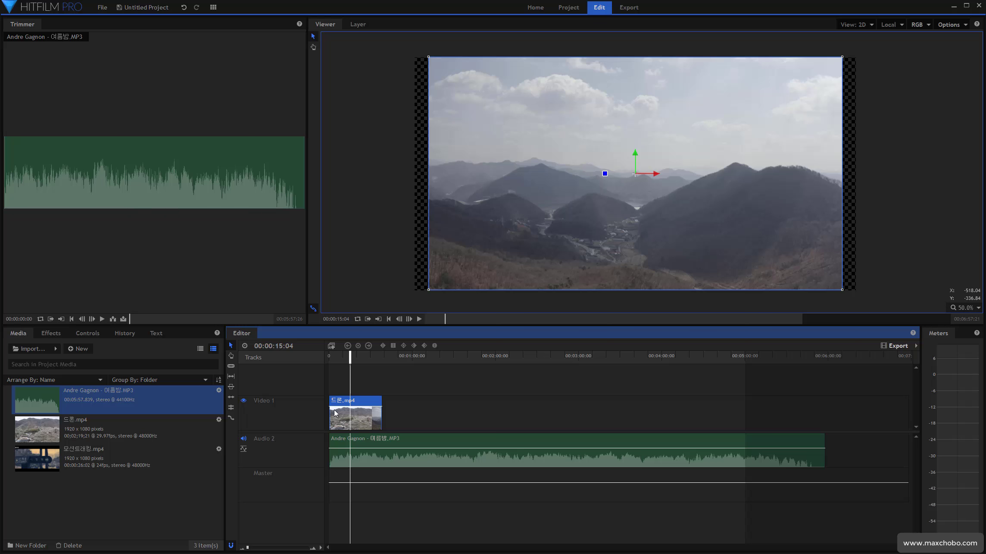
- Cut the music on Audio 2 at the end of the drone clip, at 00:00:37:20, and delete the remainder
drag(349, 360, 380, 357)
key(c)
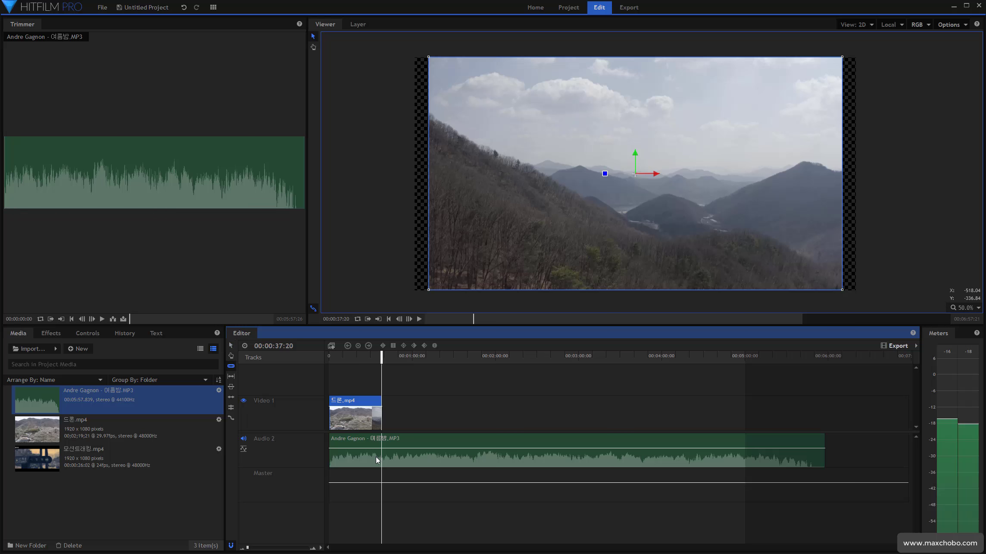
click(382, 455)
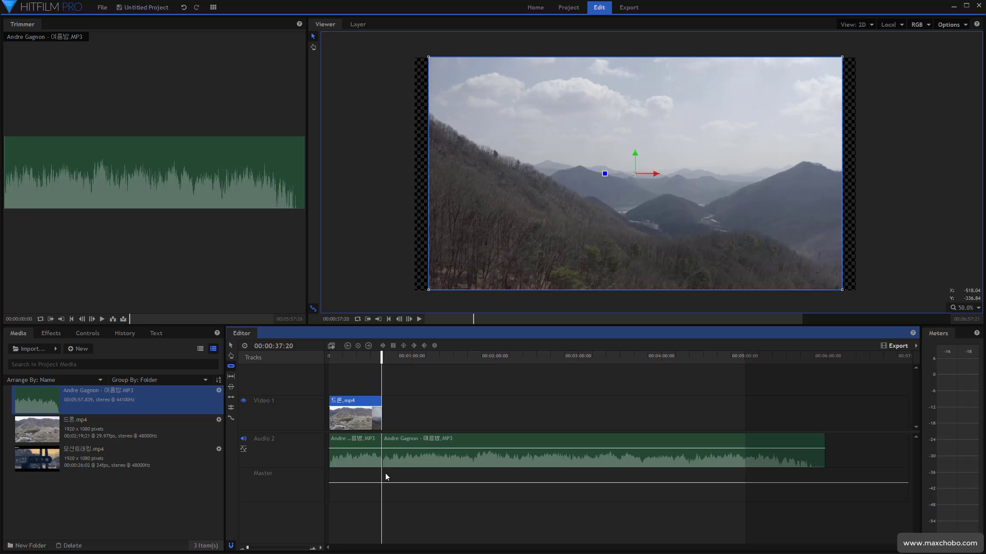
key(v)
click(422, 459)
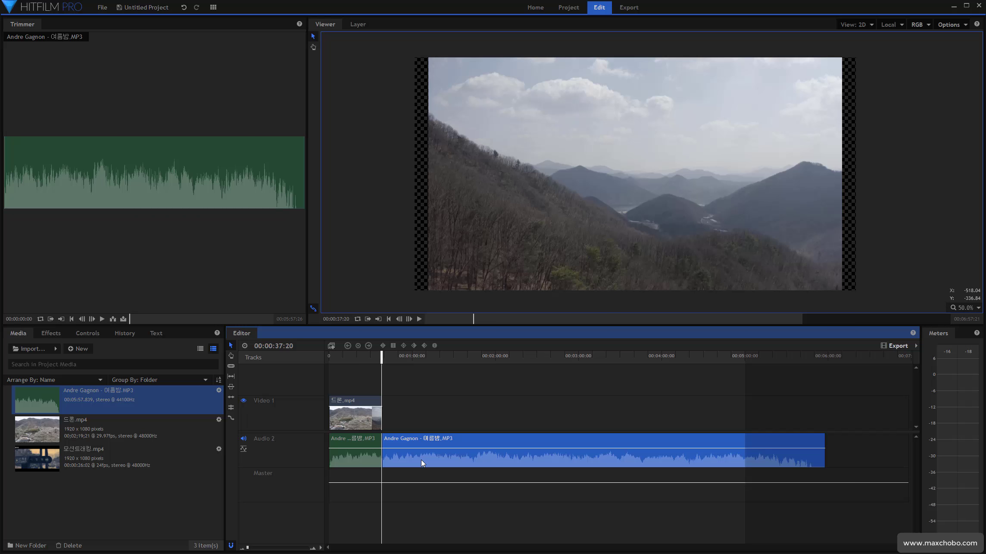
key(Delete)
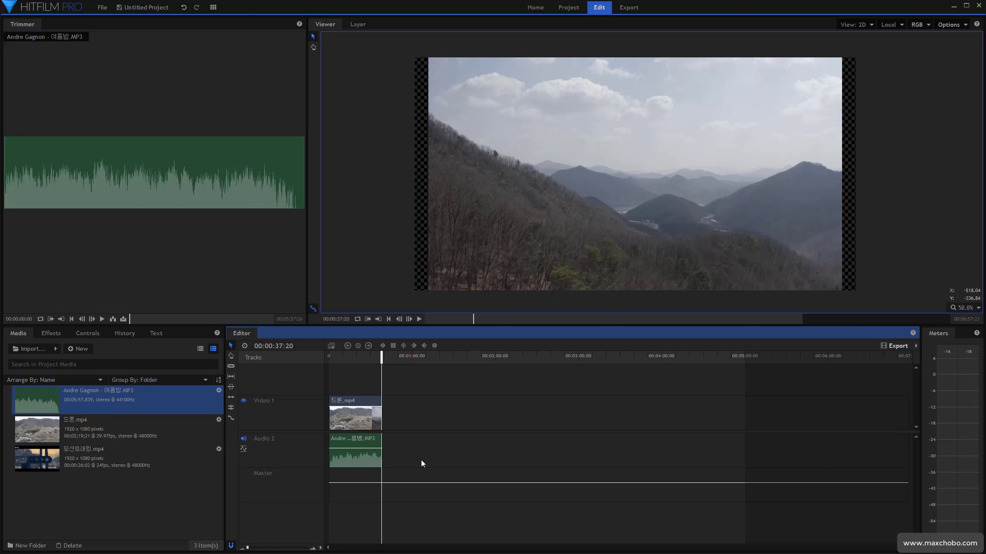
- Raise the volume level line of the music clip on Audio 2 to 12.00
mouse_move(383, 362)
mouse_down()
mouse_move(336, 355)
mouse_move(381, 354)
mouse_up()
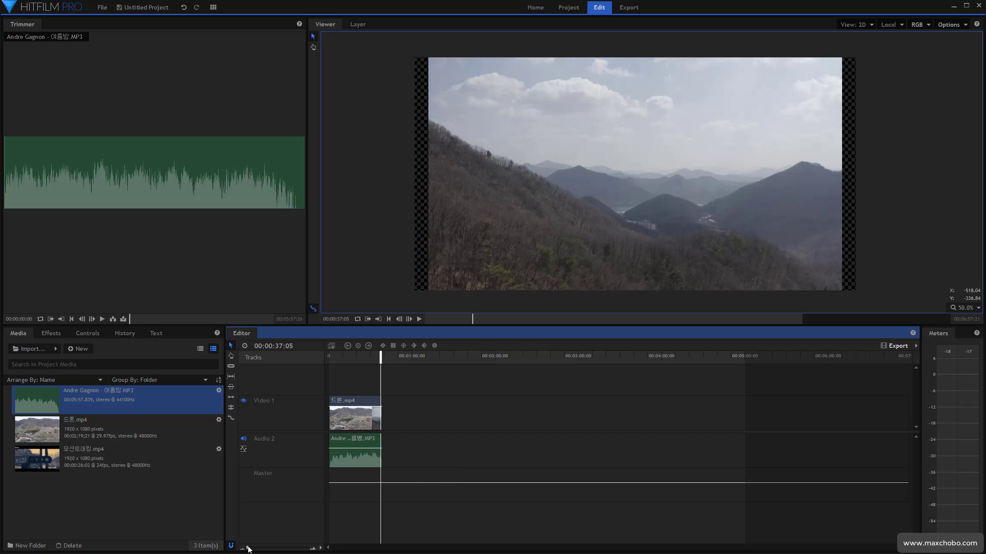
drag(249, 548, 240, 550)
scroll(495, 415, up, 5)
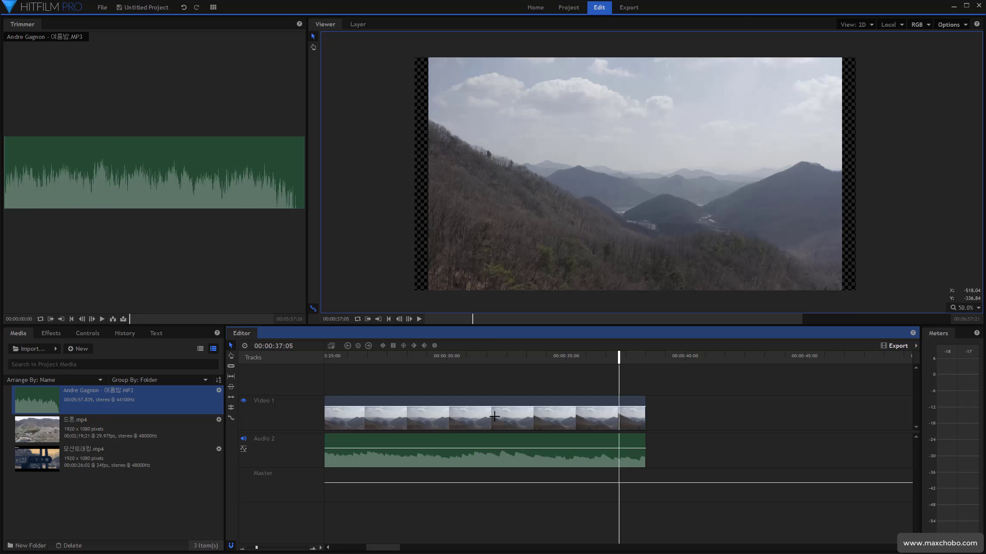
scroll(495, 416, down, 5)
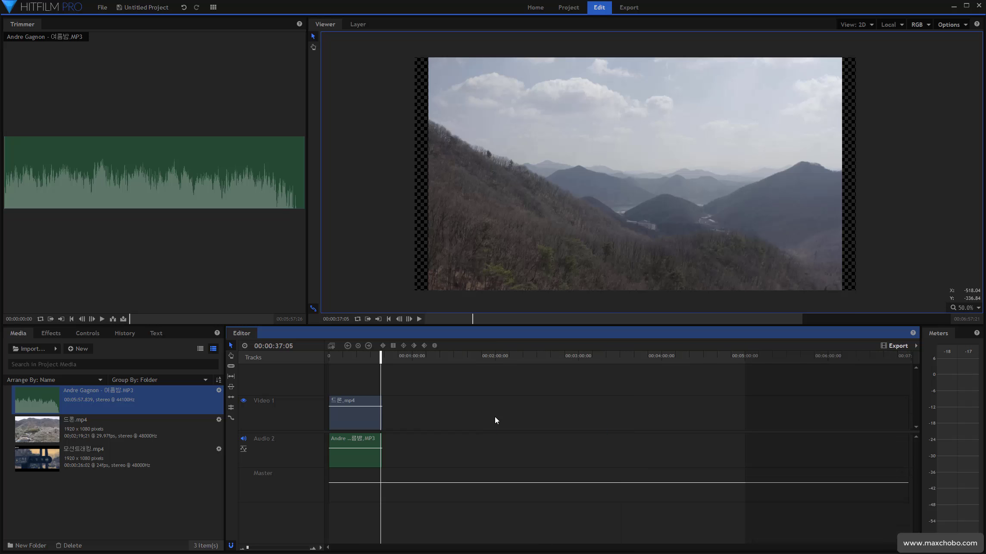
scroll(495, 415, up, 5)
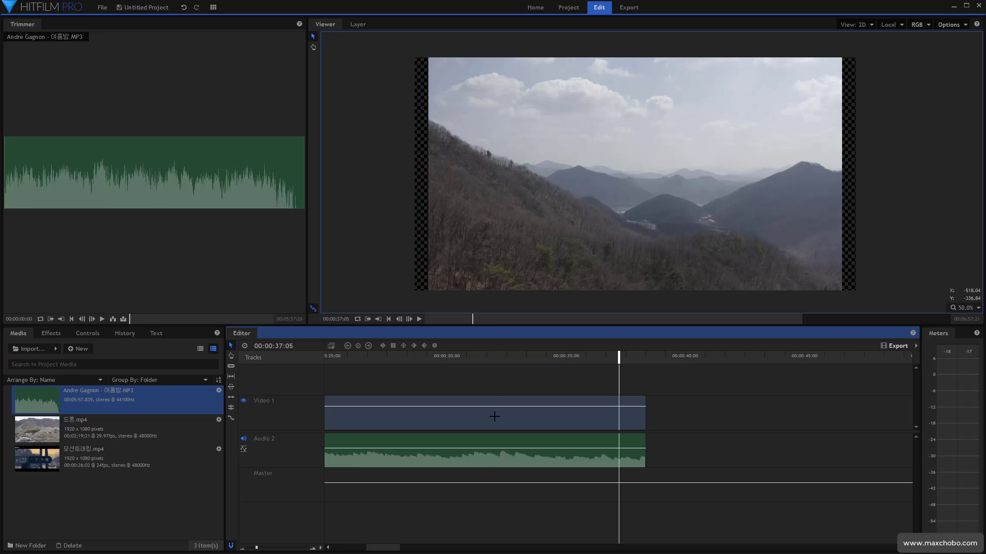
click(616, 357)
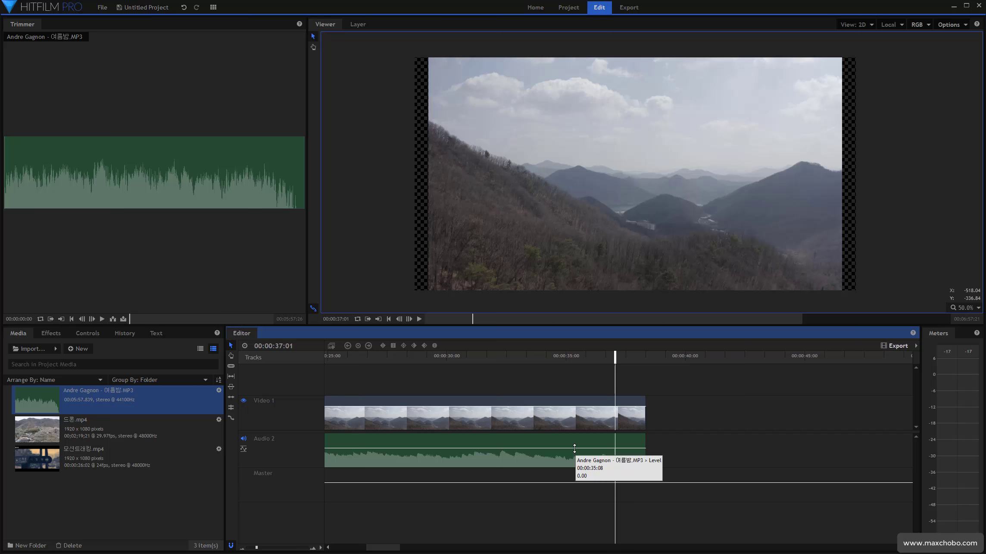
mouse_move(575, 448)
mouse_down()
mouse_move(575, 437)
mouse_move(574, 462)
mouse_move(566, 440)
mouse_up()
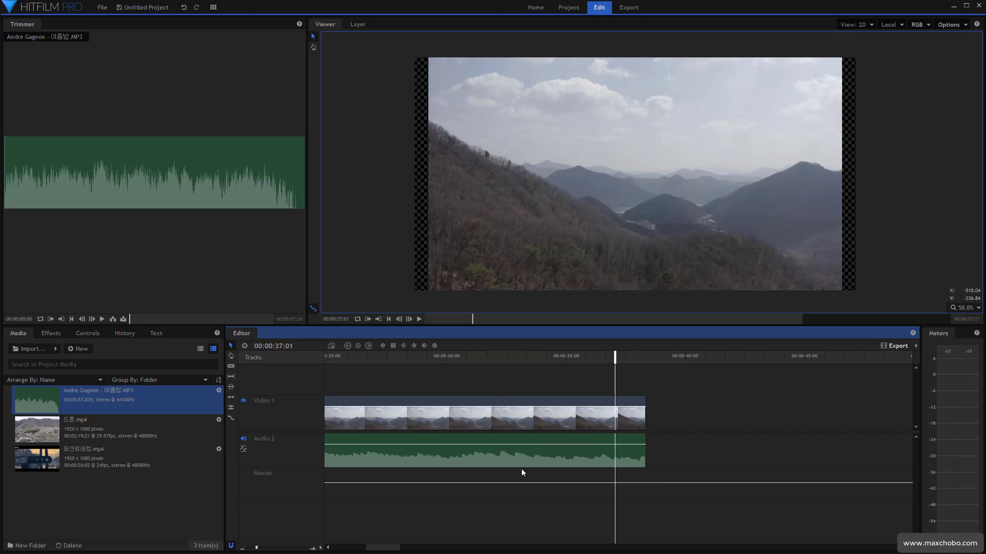
- Fade out the music with level keyframes, from about 00:00:36:10 down to the lowest level at the clip's end
double_click(599, 443)
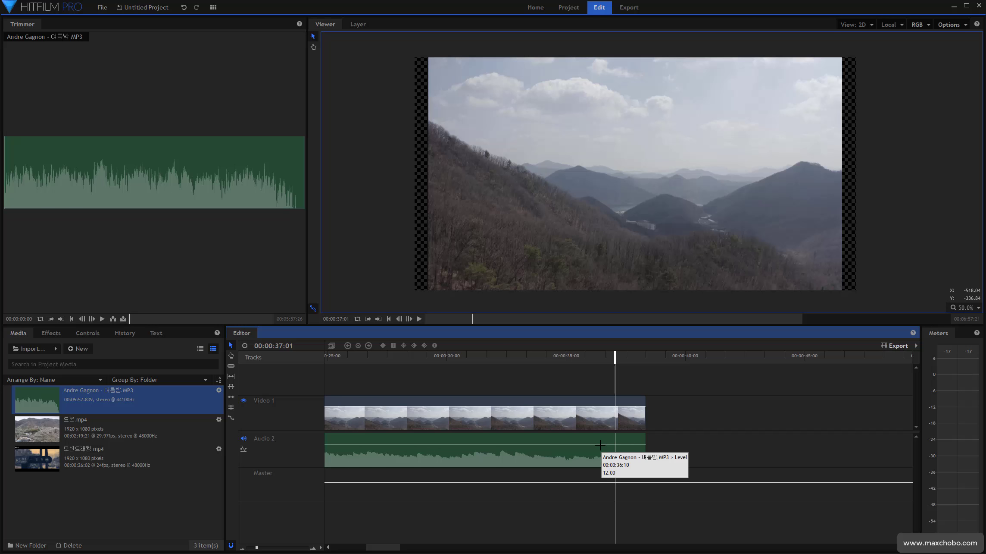
double_click(632, 443)
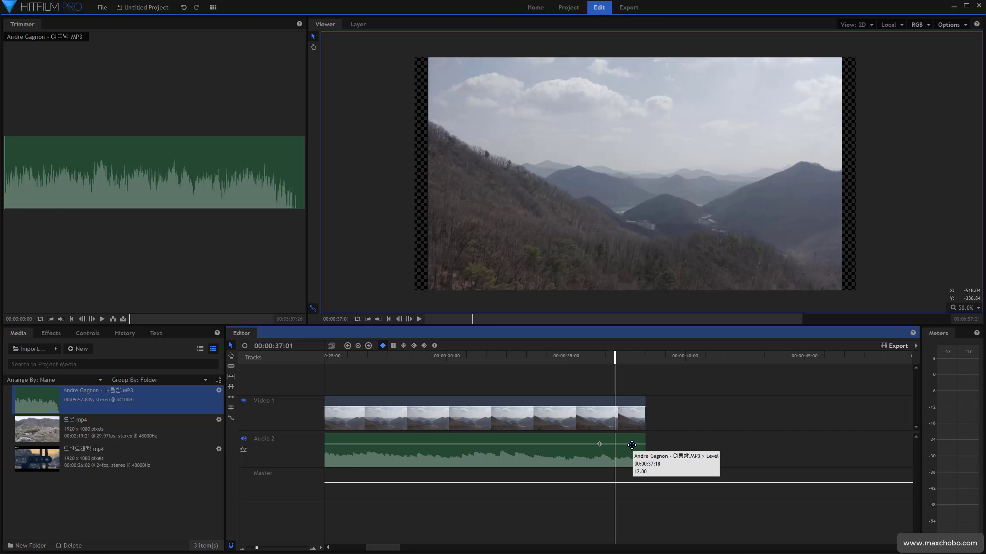
drag(632, 444, 646, 466)
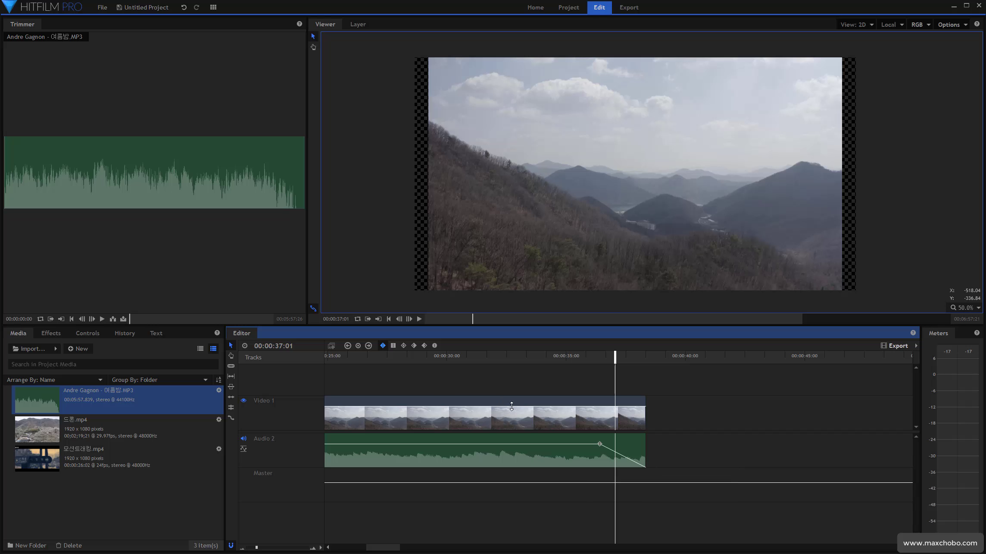
- Fade out the drone clip with opacity keyframes from about 00:00:36:10 to fully transparent at its end, and preview the fade
ctrl+click(600, 406)
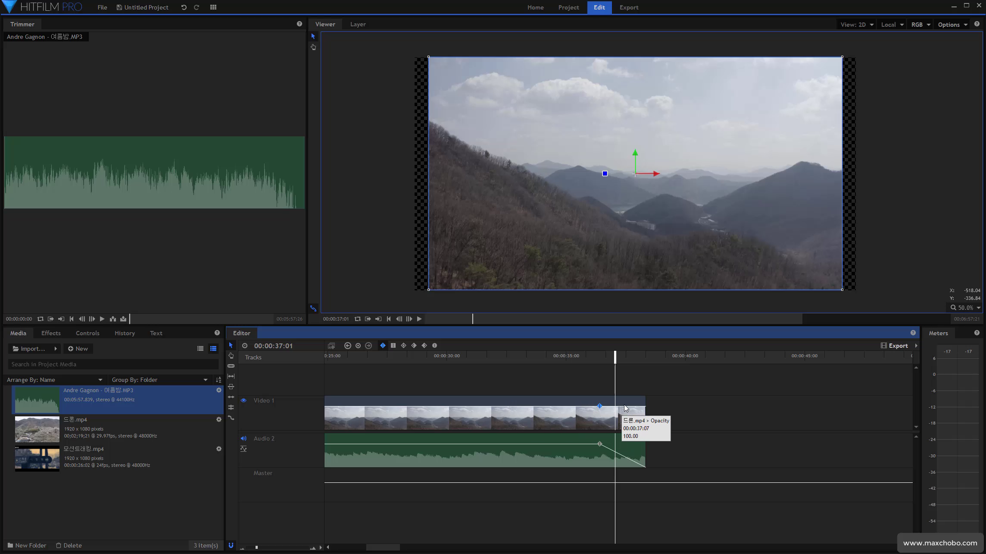
drag(644, 406, 645, 429)
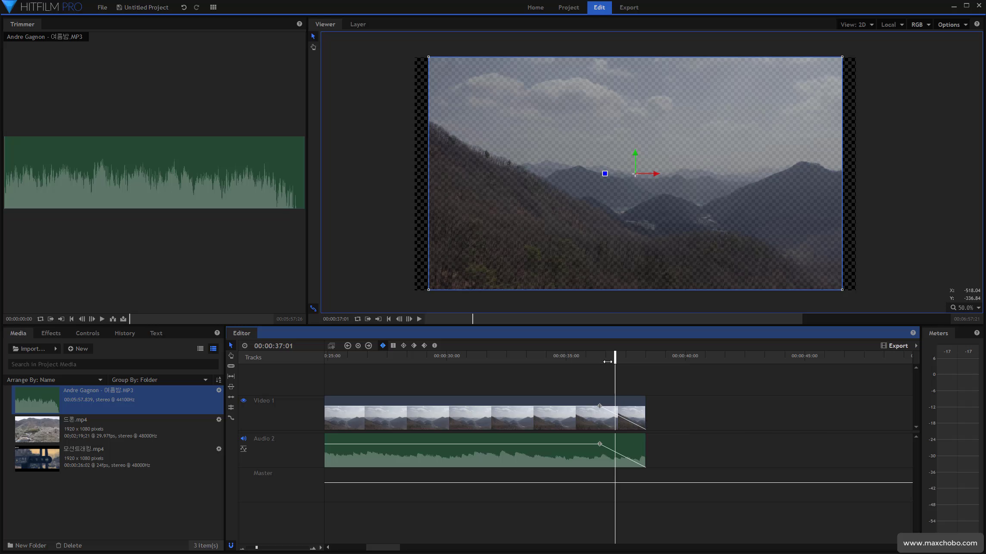
drag(615, 356, 644, 352)
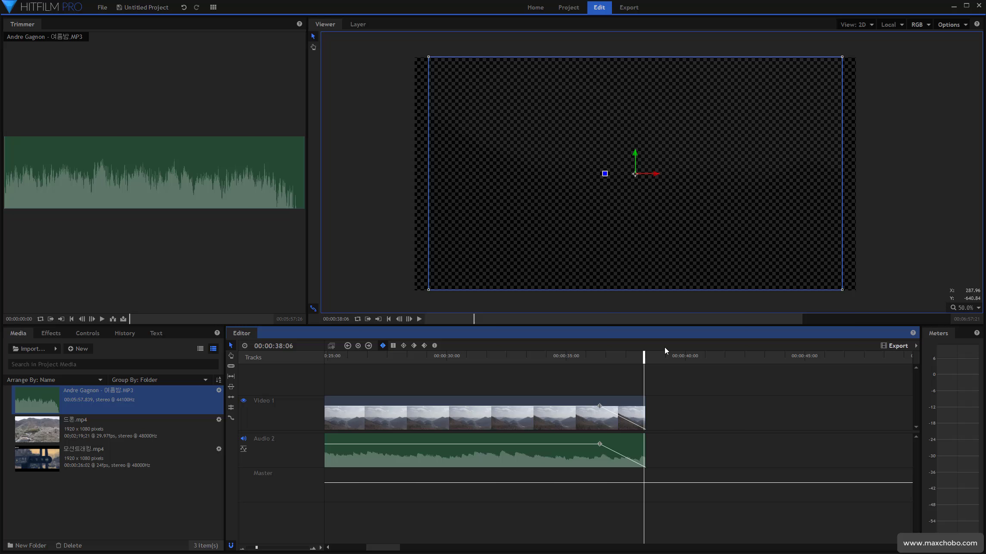
- Return the playhead to 00:00:06:16 and open the Export workspace
drag(645, 358, 329, 362)
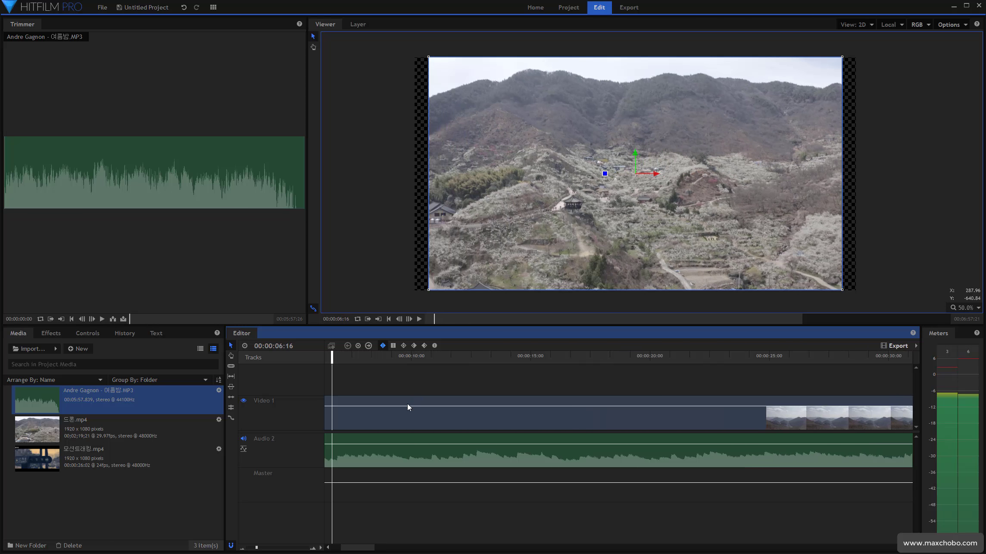
scroll(408, 403, down, 5)
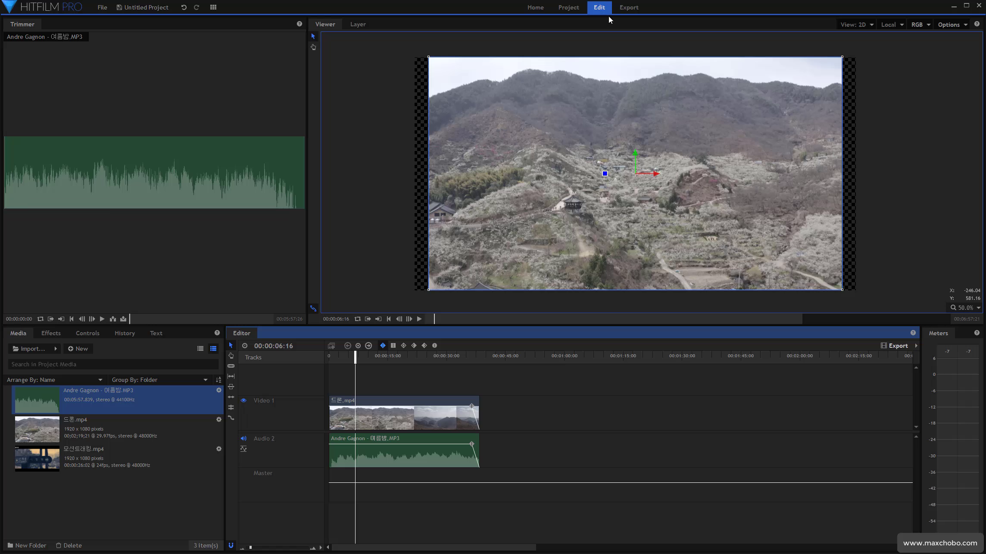
click(630, 8)
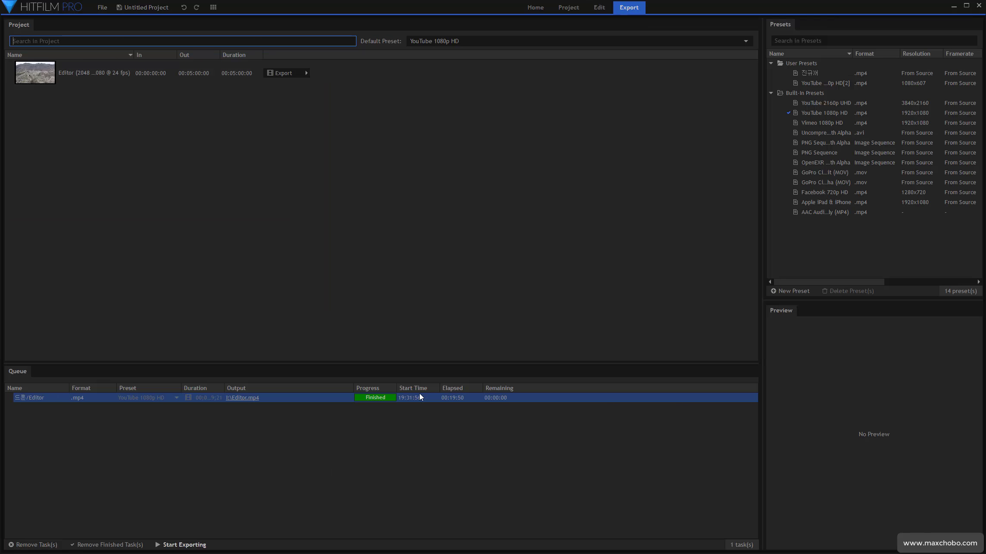